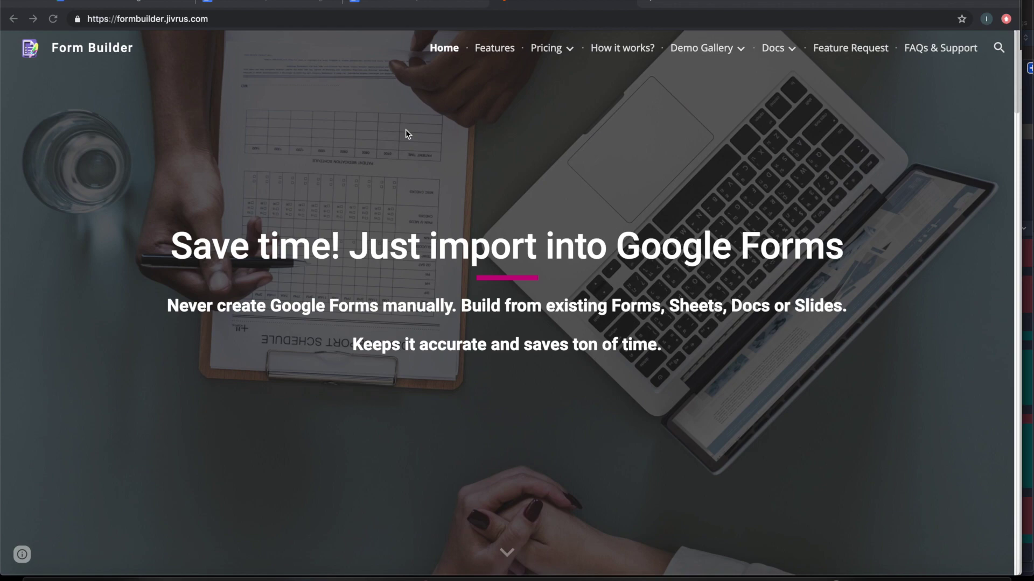
Read through the Form Builder homepage, then switch to the Assessment Questions document
{"action": "scroll", "coordinate": [462, 246], "scroll_direction": "down", "scroll_amount": 2}
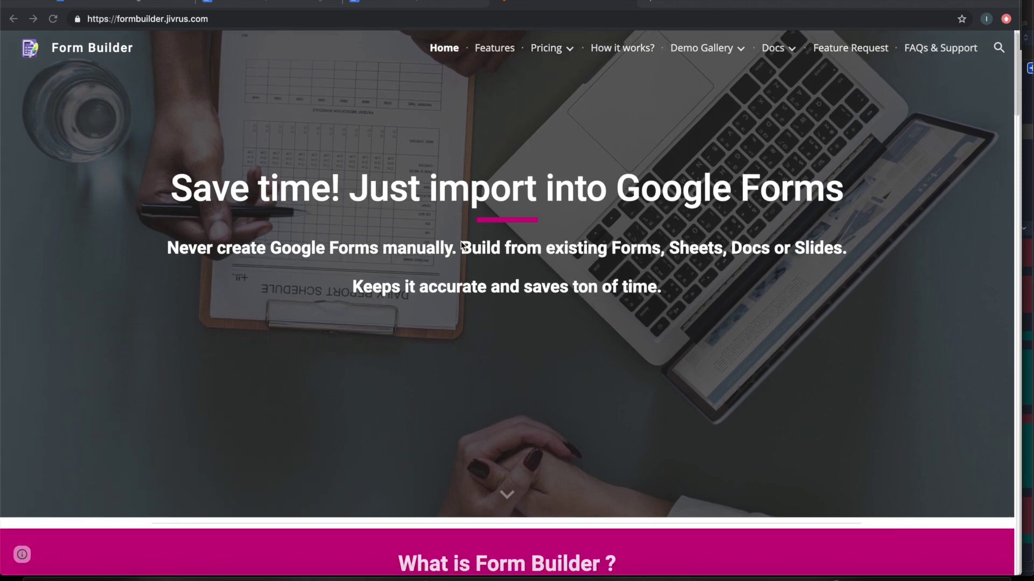
{"action": "scroll", "coordinate": [461, 246], "scroll_direction": "down", "scroll_amount": 8}
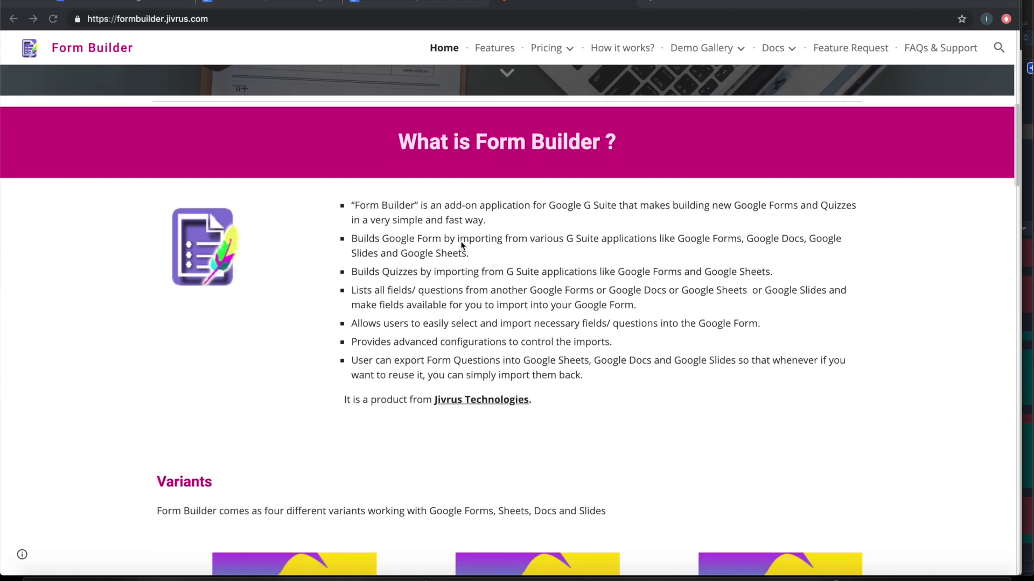
{"action": "scroll", "coordinate": [462, 246], "scroll_direction": "down", "scroll_amount": 4}
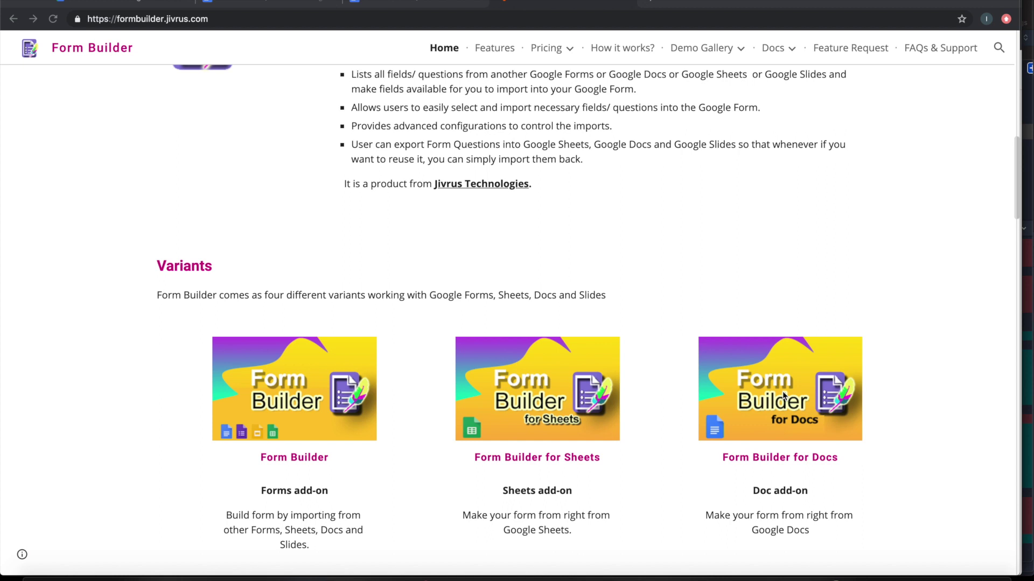
{"action": "left_click", "coordinate": [295, 5]}
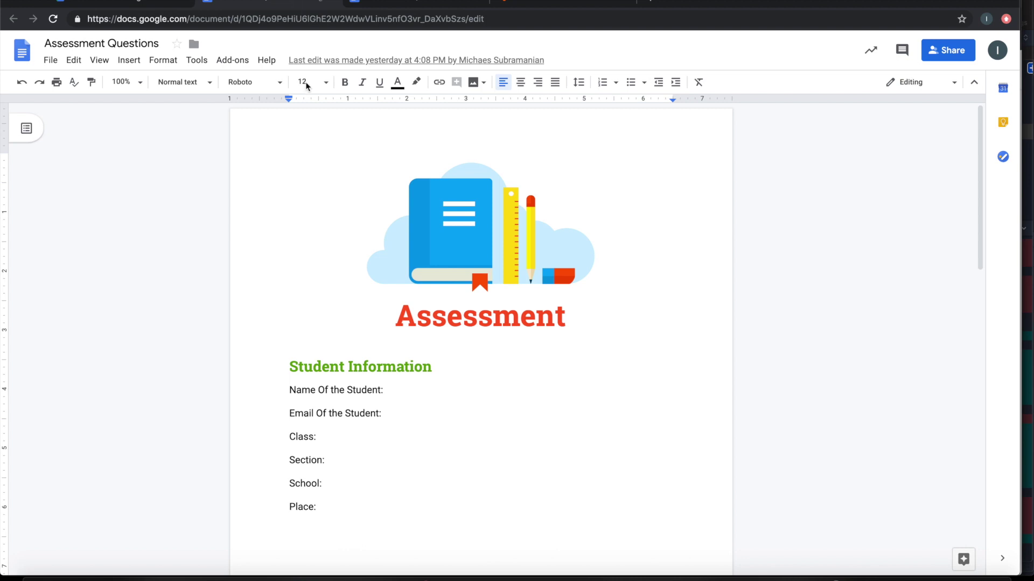
{"action": "scroll", "coordinate": [313, 234], "scroll_direction": "down", "scroll_amount": 3}
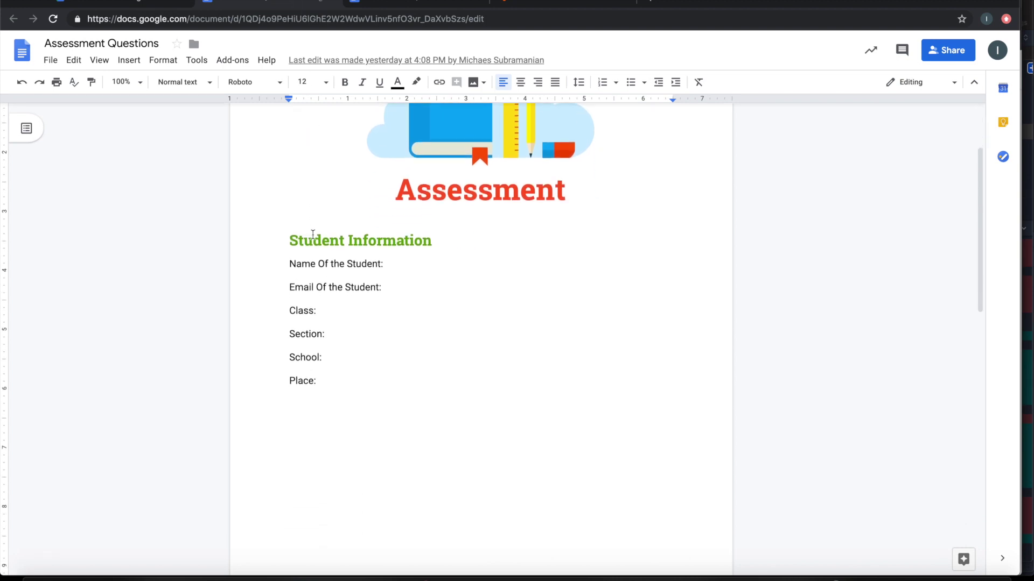
{"action": "scroll", "coordinate": [313, 235], "scroll_direction": "down", "scroll_amount": 3}
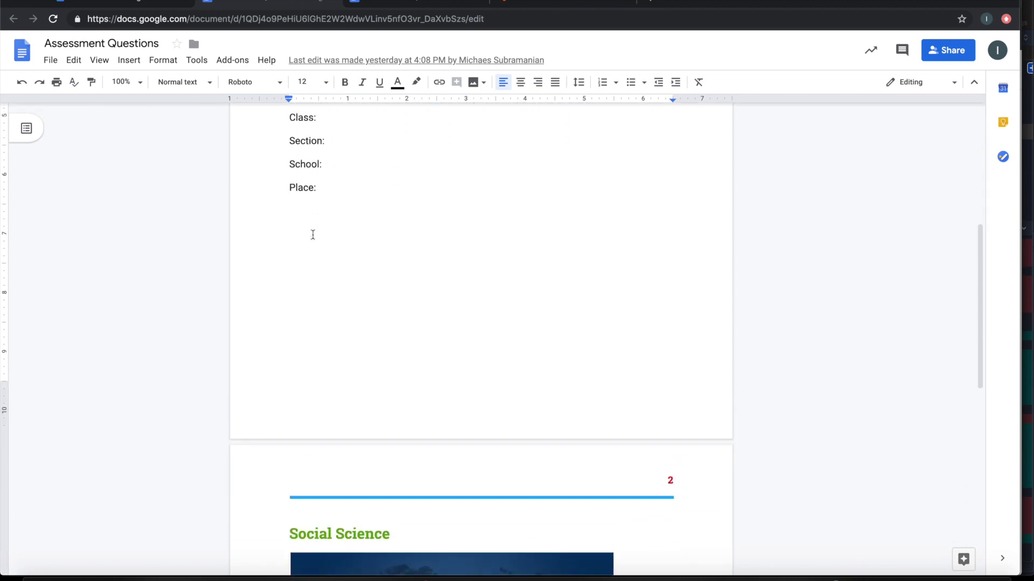
{"action": "scroll", "coordinate": [313, 234], "scroll_direction": "up", "scroll_amount": 6}
{"action": "scroll", "coordinate": [312, 235], "scroll_direction": "down", "scroll_amount": 15}
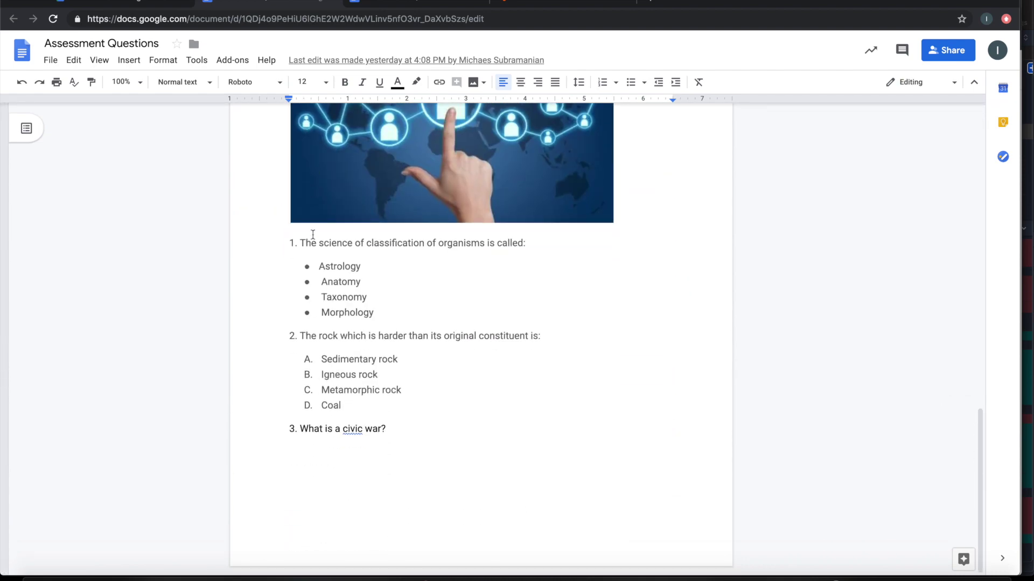
{"action": "scroll", "coordinate": [313, 235], "scroll_direction": "up", "scroll_amount": 15}
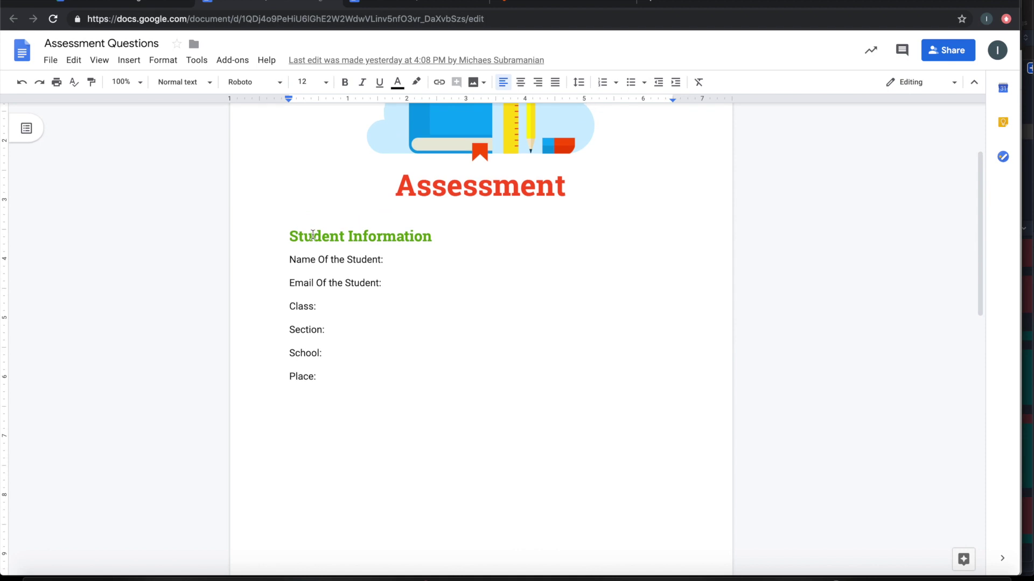
{"action": "left_click", "coordinate": [238, 62]}
Launch Form Builder for Docs from Add-ons and fetch fields from the Full Document
{"action": "mouse_move", "coordinate": [266, 139]}
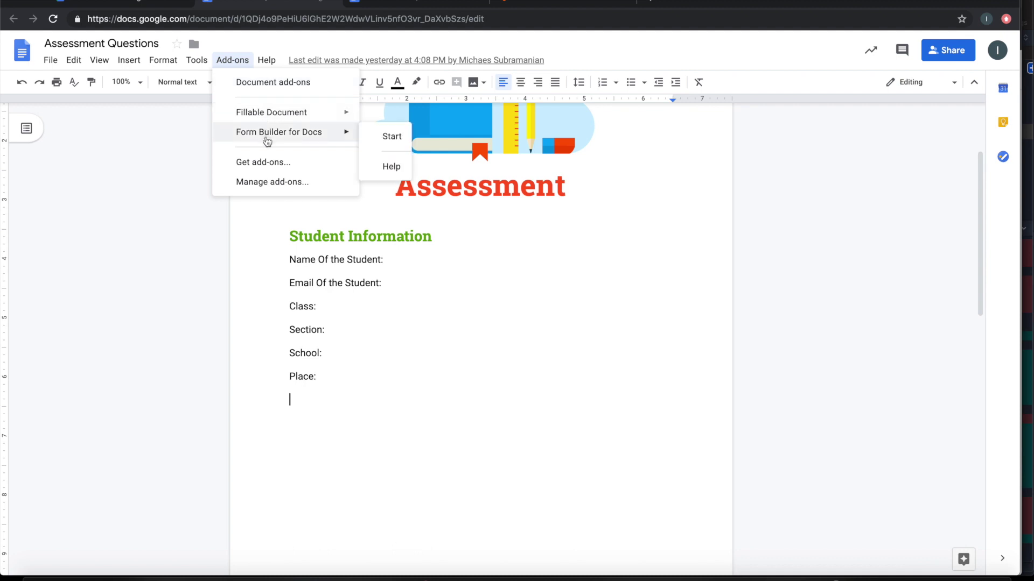
{"action": "left_click", "coordinate": [377, 142]}
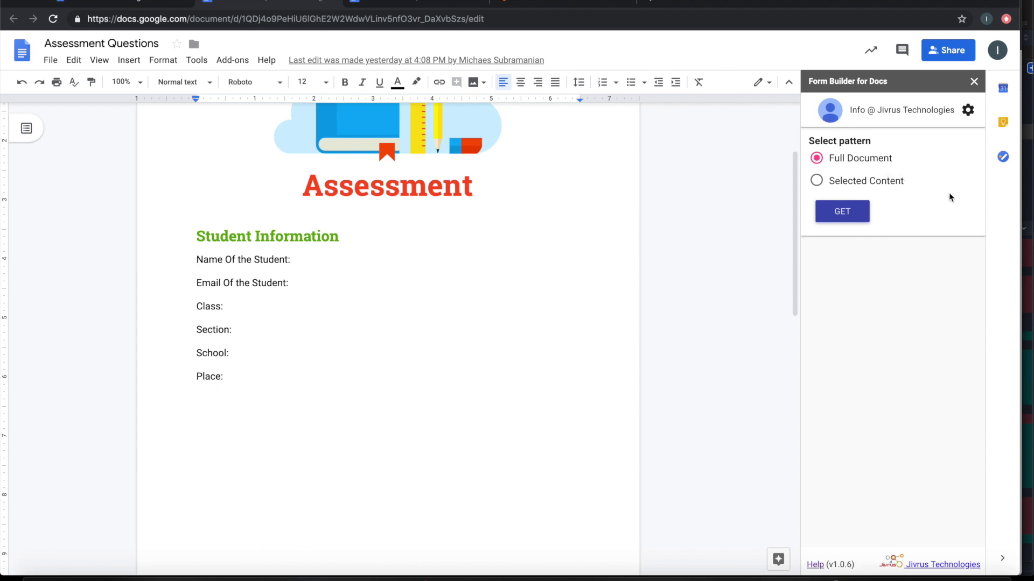
{"action": "scroll", "coordinate": [600, 282], "scroll_direction": "up", "scroll_amount": 3}
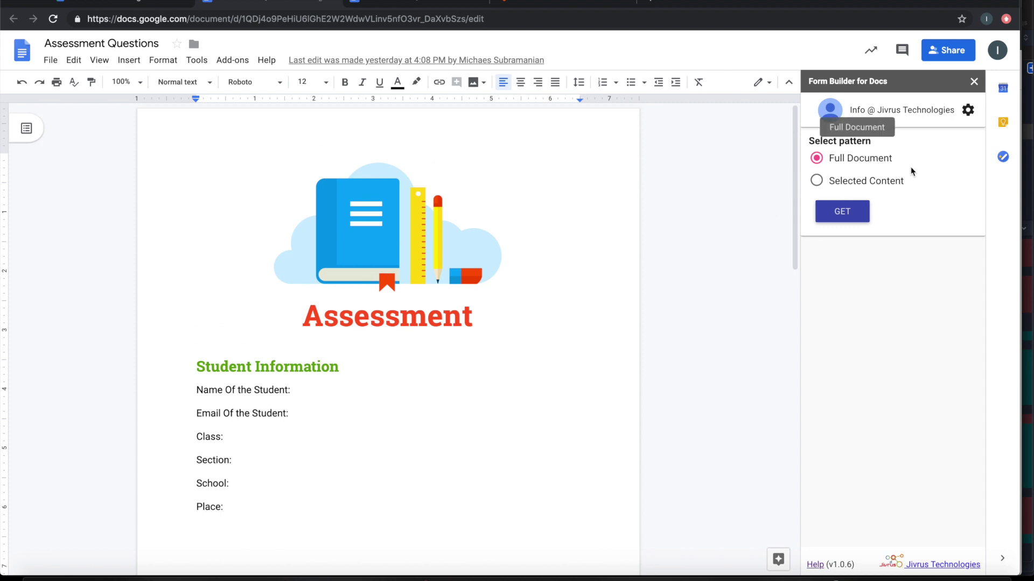
{"action": "left_click", "coordinate": [846, 217]}
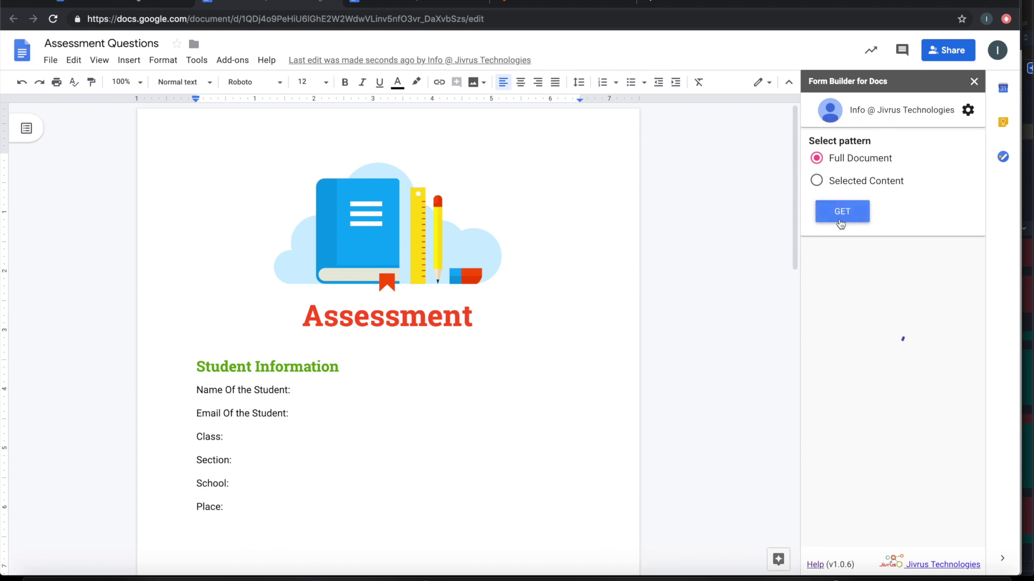
Scroll through the 14 fetched fields and their detected question types in the sidebar
{"action": "scroll", "coordinate": [621, 307], "scroll_direction": "down", "scroll_amount": 5}
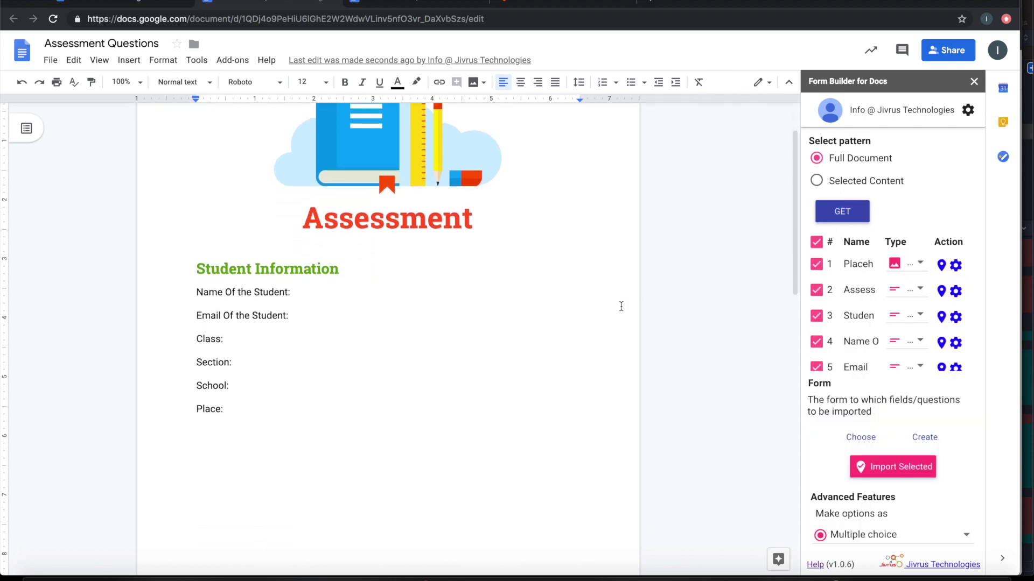
{"action": "scroll", "coordinate": [619, 305], "scroll_direction": "down", "scroll_amount": 3}
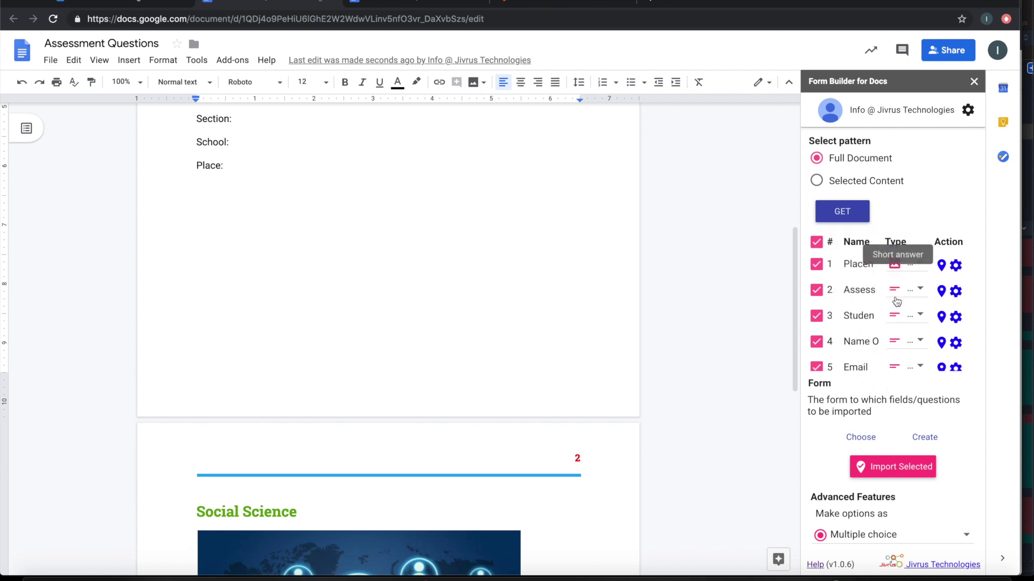
{"action": "scroll", "coordinate": [647, 304], "scroll_direction": "up", "scroll_amount": 6}
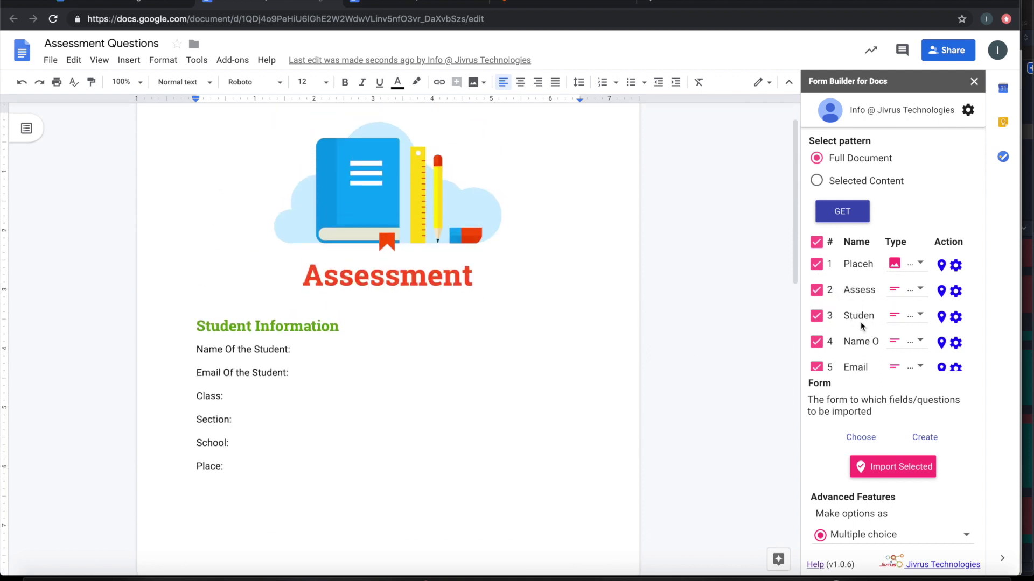
{"action": "scroll", "coordinate": [857, 355], "scroll_direction": "down", "scroll_amount": 3}
{"action": "scroll", "coordinate": [857, 355], "scroll_direction": "down", "scroll_amount": 3}
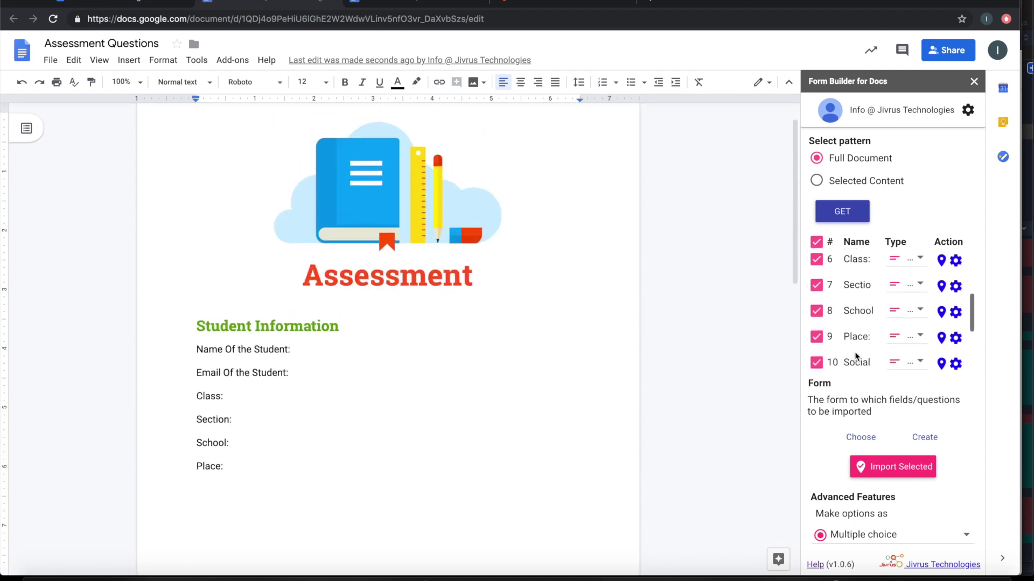
{"action": "scroll", "coordinate": [481, 385], "scroll_direction": "down", "scroll_amount": 15}
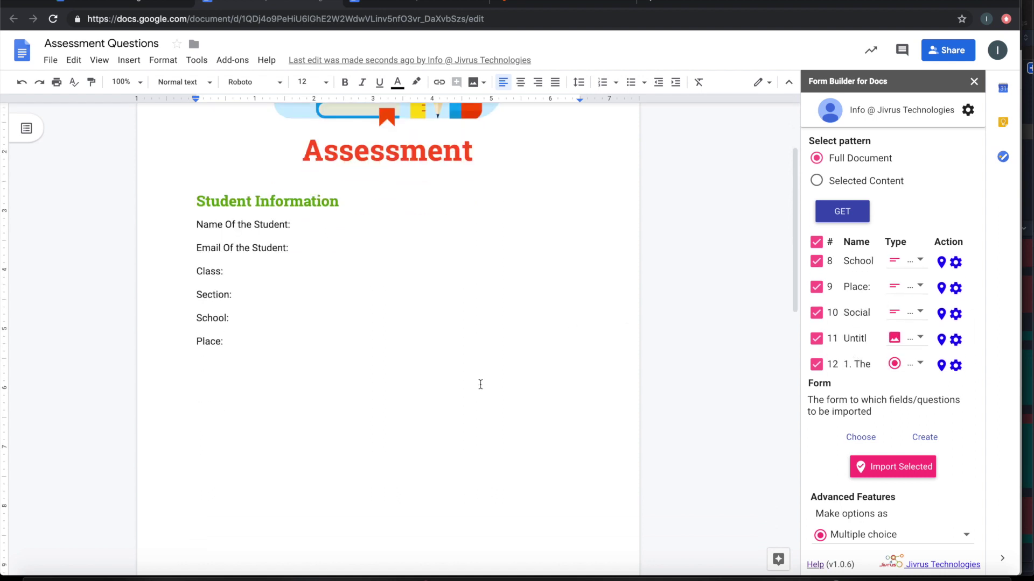
{"action": "scroll", "coordinate": [481, 384], "scroll_direction": "down", "scroll_amount": 2}
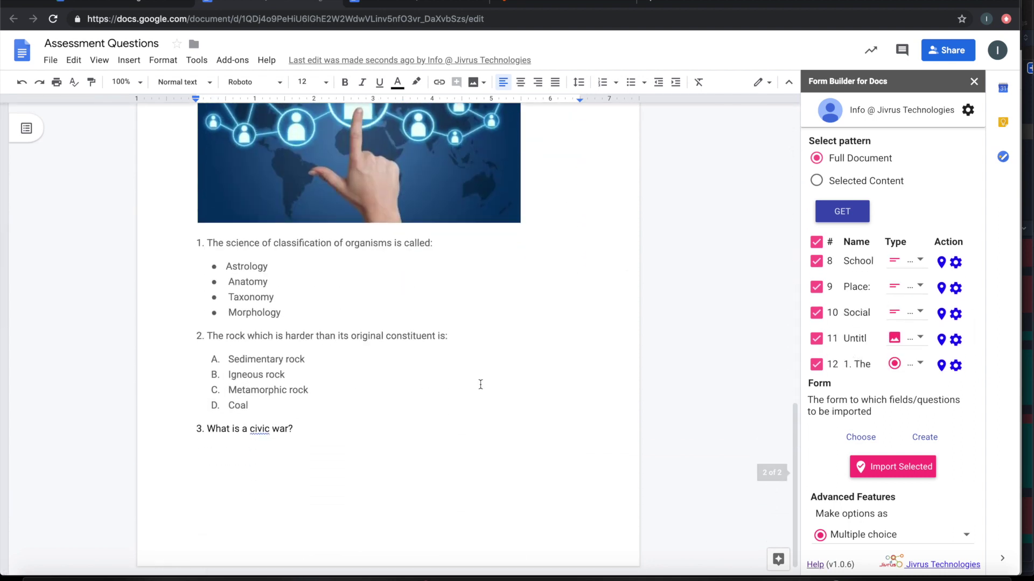
{"action": "scroll", "coordinate": [867, 323], "scroll_direction": "down", "scroll_amount": 2}
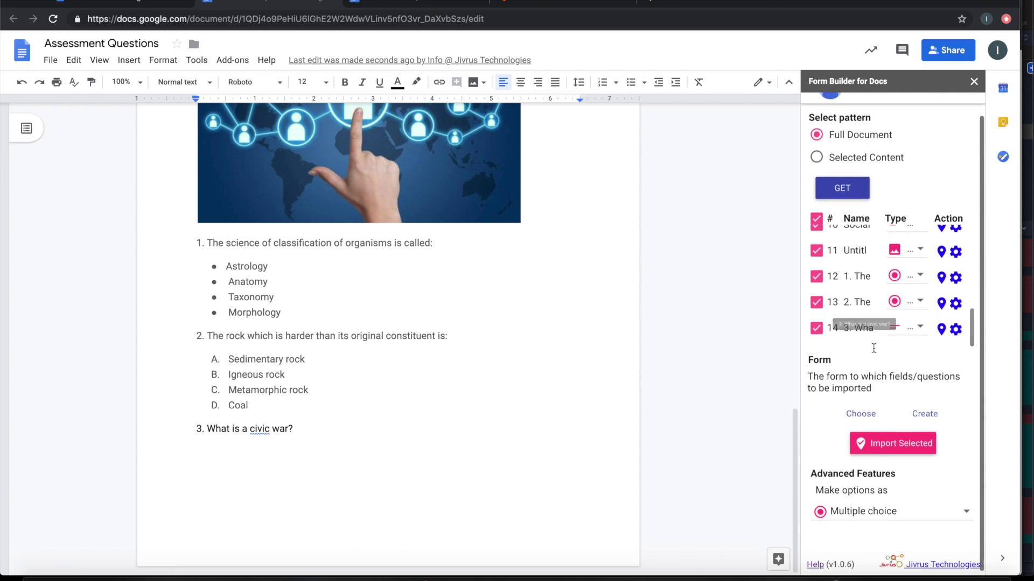
{"action": "scroll", "coordinate": [873, 348], "scroll_direction": "up", "scroll_amount": 3}
{"action": "scroll", "coordinate": [873, 348], "scroll_direction": "up", "scroll_amount": 6}
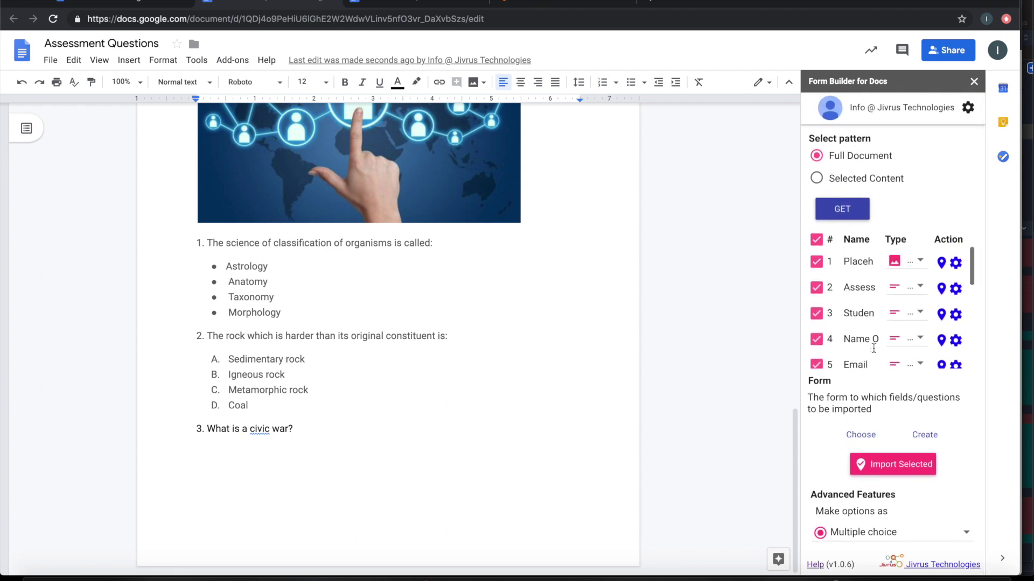
Set the Assessment row's type to Title and description
{"action": "left_click", "coordinate": [912, 291]}
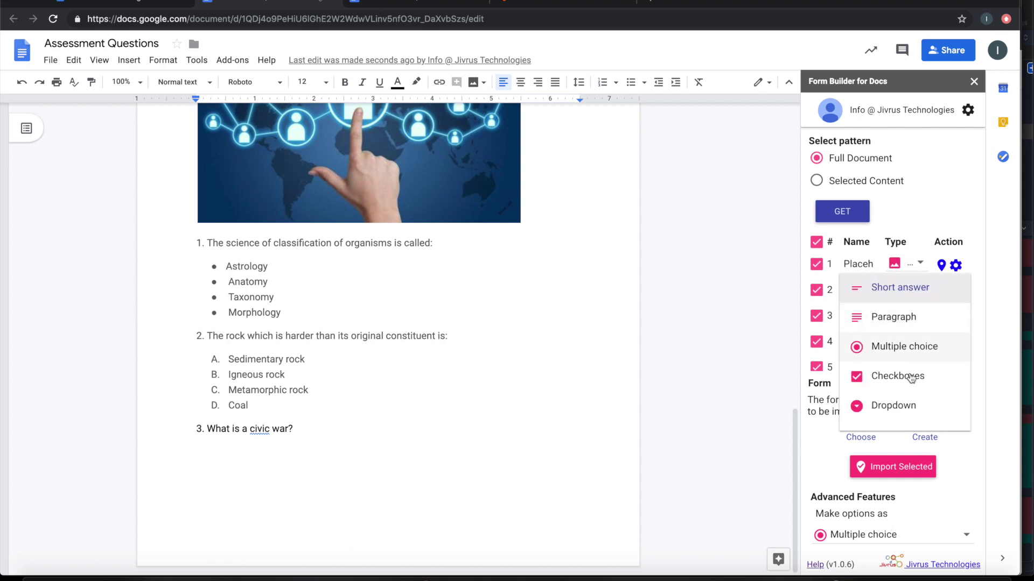
{"action": "scroll", "coordinate": [905, 380], "scroll_direction": "down", "scroll_amount": 3}
{"action": "scroll", "coordinate": [909, 395], "scroll_direction": "down", "scroll_amount": 3}
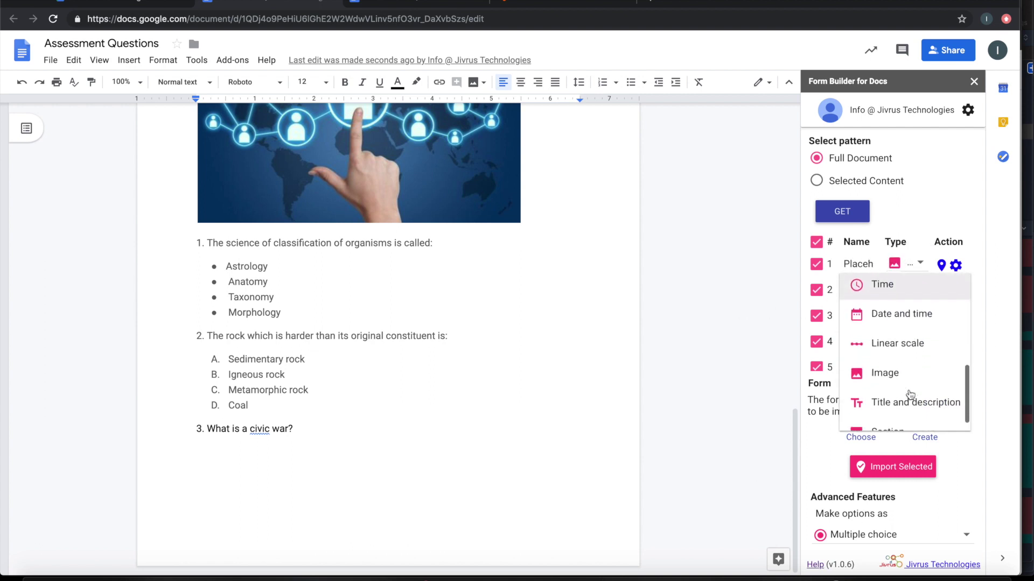
{"action": "left_click", "coordinate": [893, 388]}
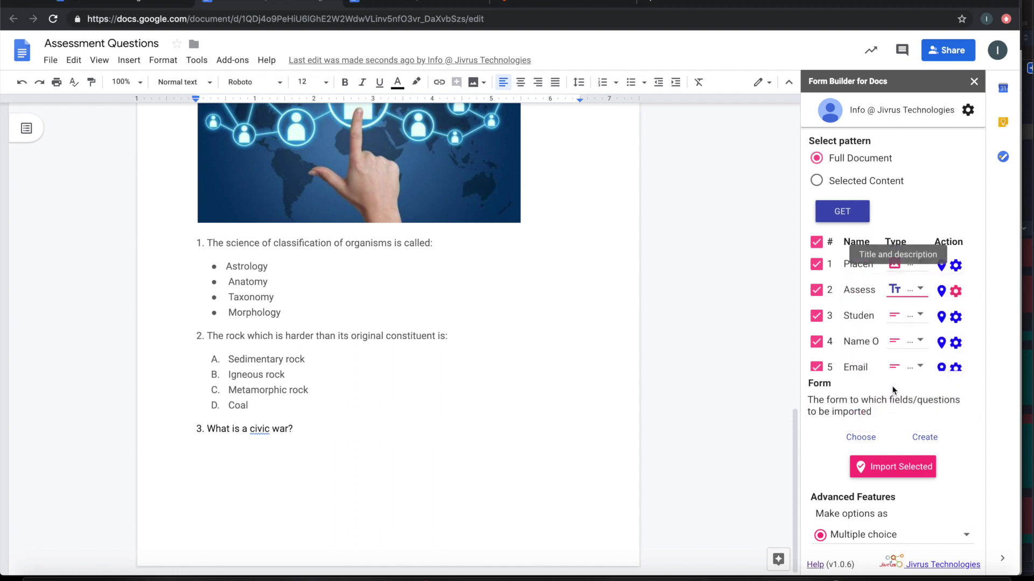
Set the Student Information heading row's type to Section
{"action": "left_click", "coordinate": [904, 322]}
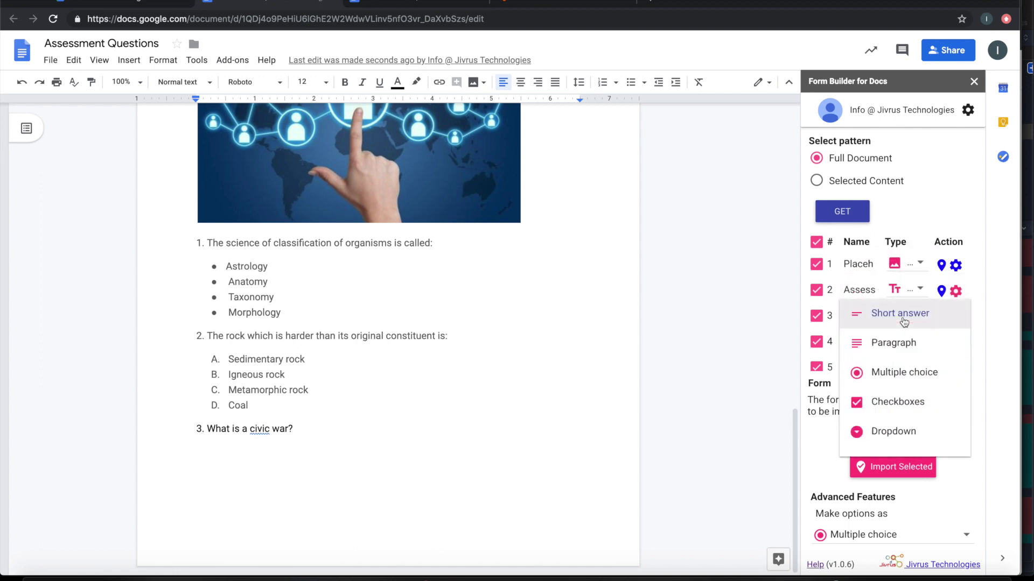
{"action": "scroll", "coordinate": [897, 429], "scroll_direction": "down", "scroll_amount": 3}
{"action": "scroll", "coordinate": [893, 429], "scroll_direction": "down", "scroll_amount": 4}
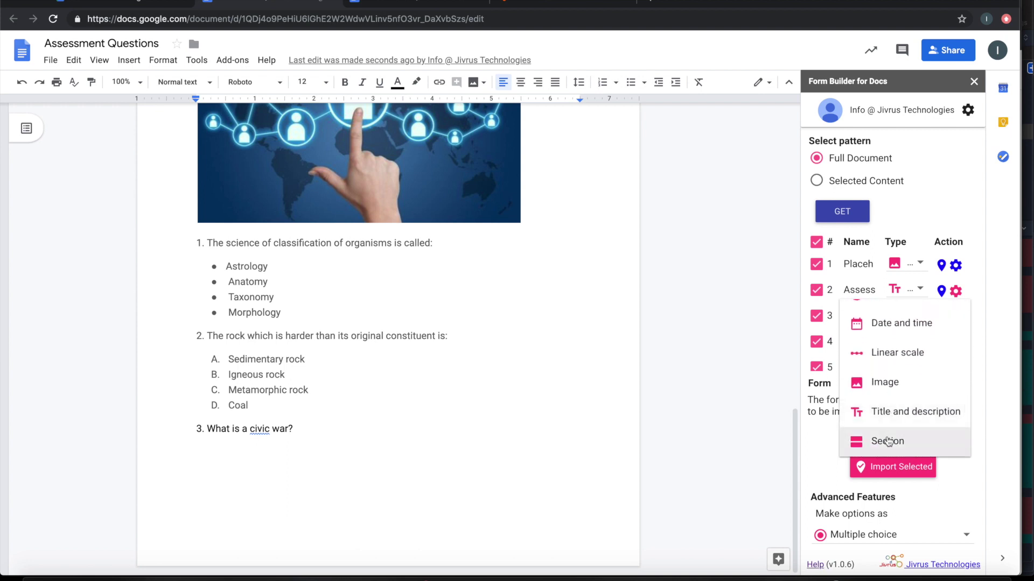
{"action": "left_click", "coordinate": [888, 439]}
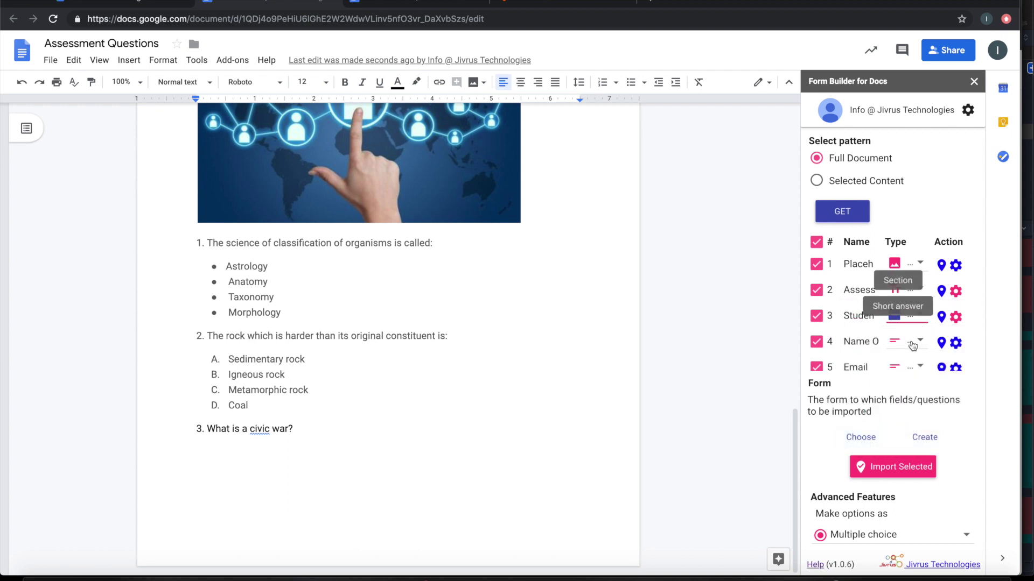
Set the Social Science heading row's type to Section
{"action": "scroll", "coordinate": [912, 350], "scroll_direction": "down", "scroll_amount": 3}
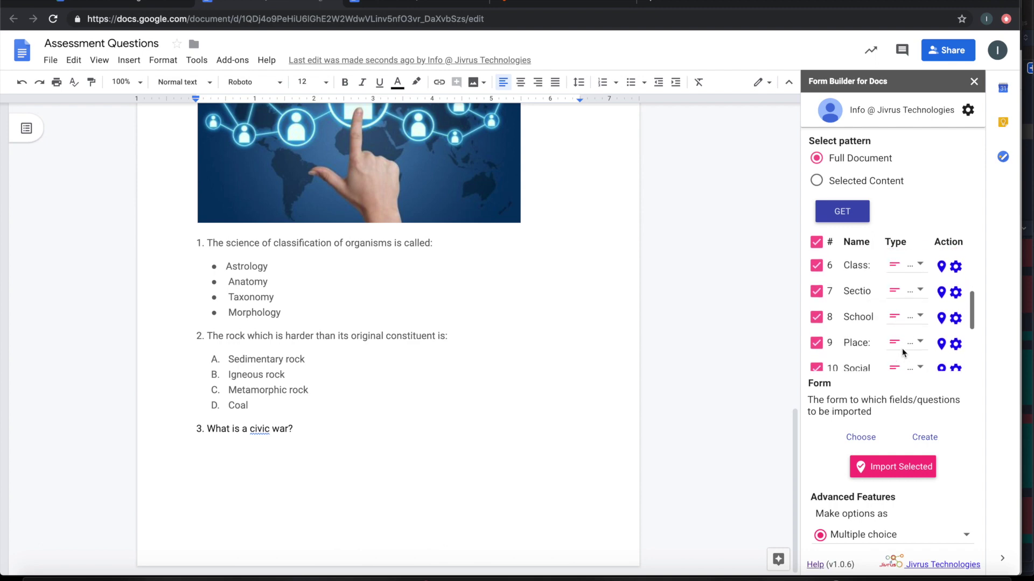
{"action": "scroll", "coordinate": [500, 343], "scroll_direction": "up", "scroll_amount": 6}
{"action": "scroll", "coordinate": [500, 343], "scroll_direction": "up", "scroll_amount": 8}
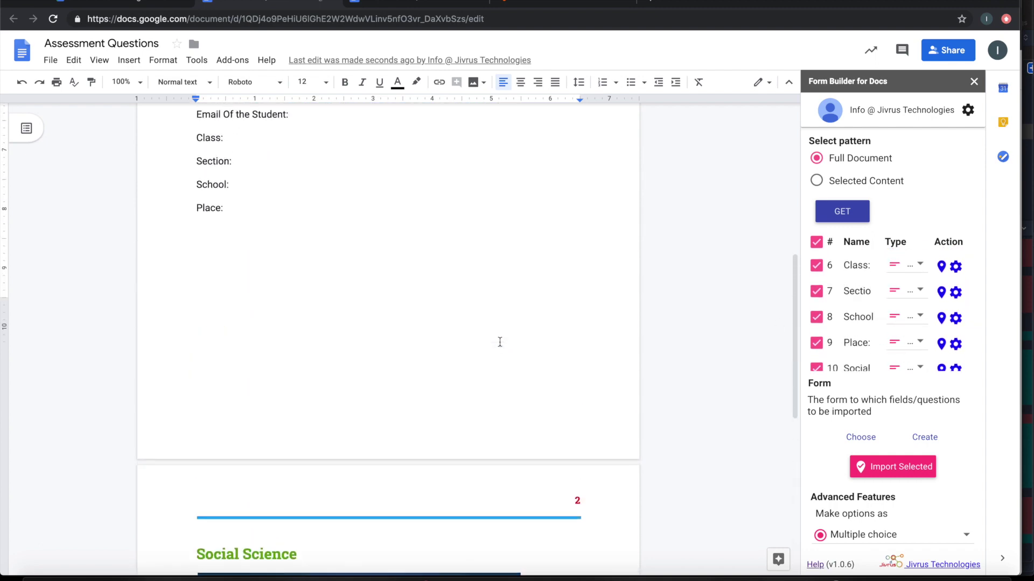
{"action": "scroll", "coordinate": [500, 343], "scroll_direction": "down", "scroll_amount": 8}
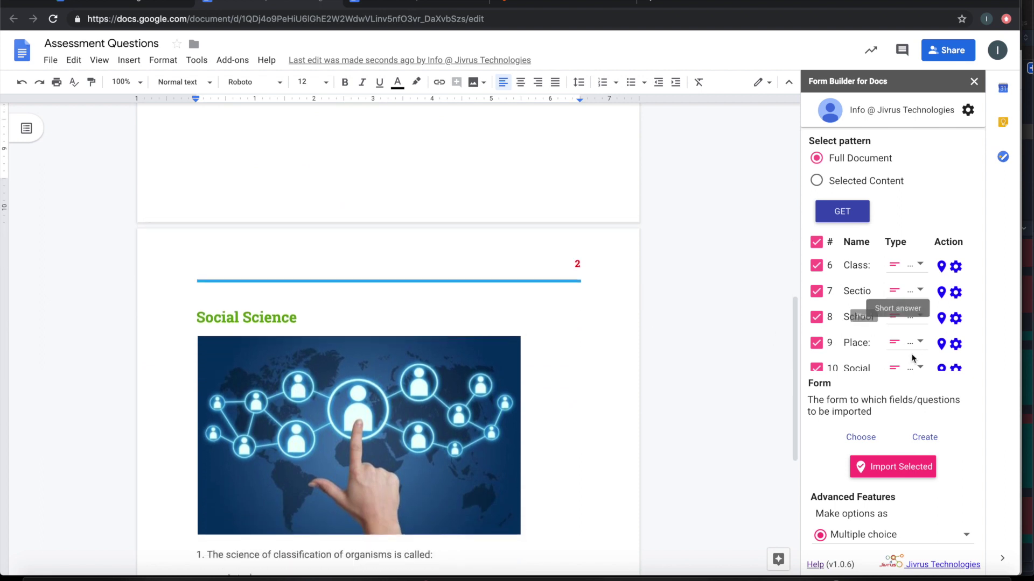
{"action": "scroll", "coordinate": [904, 345], "scroll_direction": "down", "scroll_amount": 1}
{"action": "left_click", "coordinate": [906, 327]}
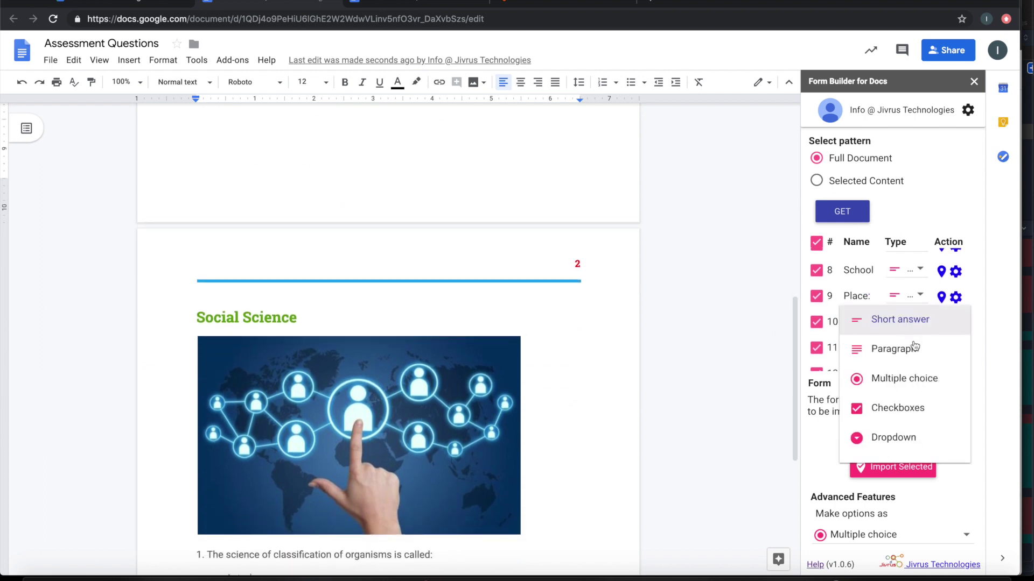
{"action": "scroll", "coordinate": [908, 427], "scroll_direction": "down", "scroll_amount": 3}
{"action": "scroll", "coordinate": [908, 427], "scroll_direction": "down", "scroll_amount": 3}
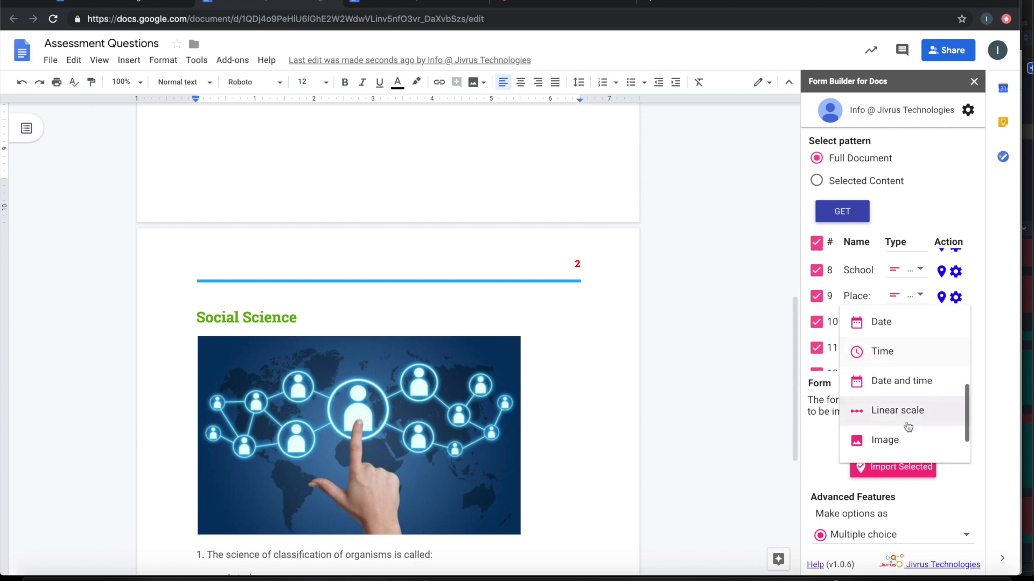
{"action": "left_click", "coordinate": [889, 447]}
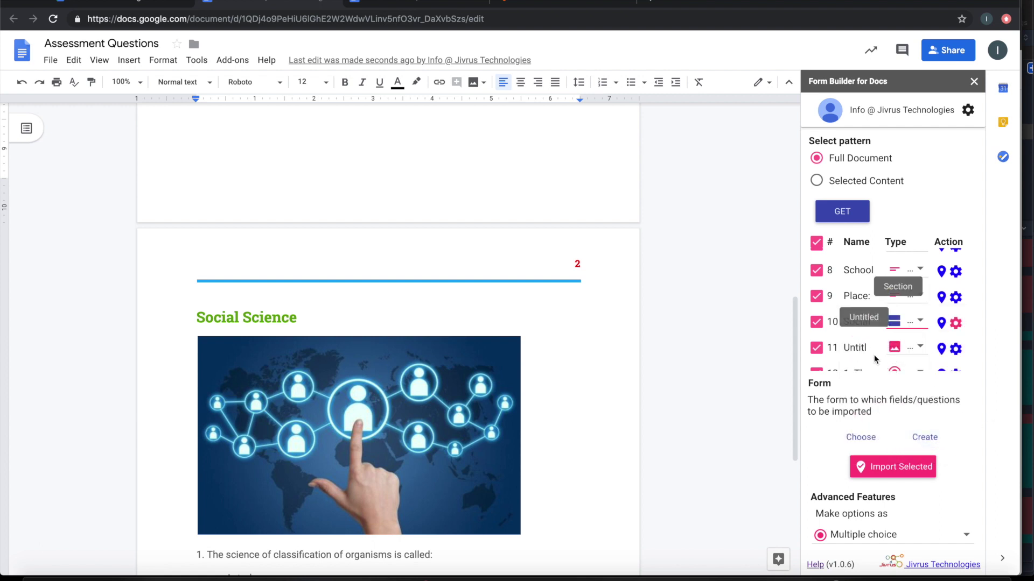
Confirm question 1 stays as Multiple choice
{"action": "scroll", "coordinate": [874, 355], "scroll_direction": "down", "scroll_amount": 2}
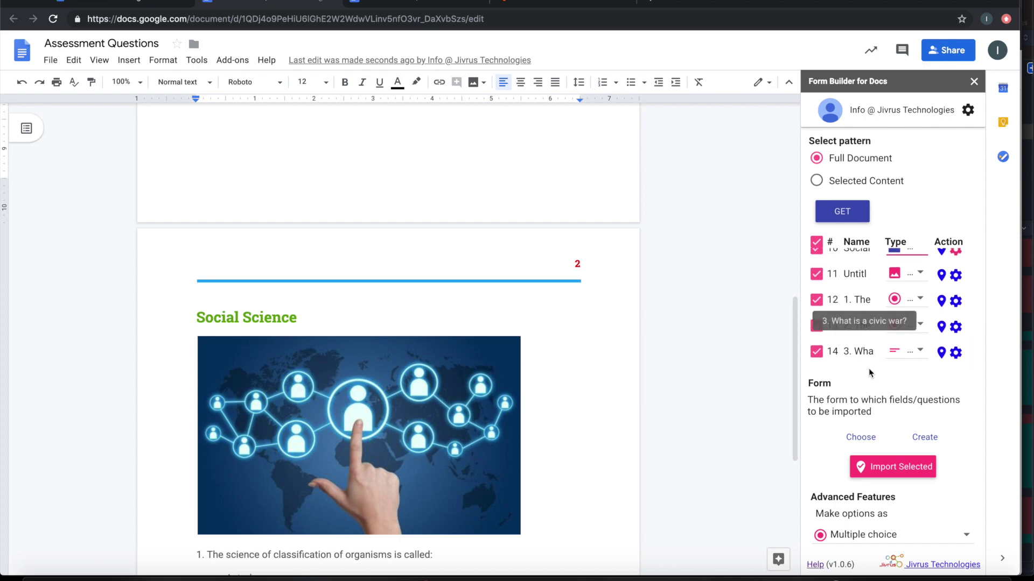
{"action": "scroll", "coordinate": [560, 424], "scroll_direction": "down", "scroll_amount": 3}
{"action": "scroll", "coordinate": [560, 425], "scroll_direction": "down", "scroll_amount": 3}
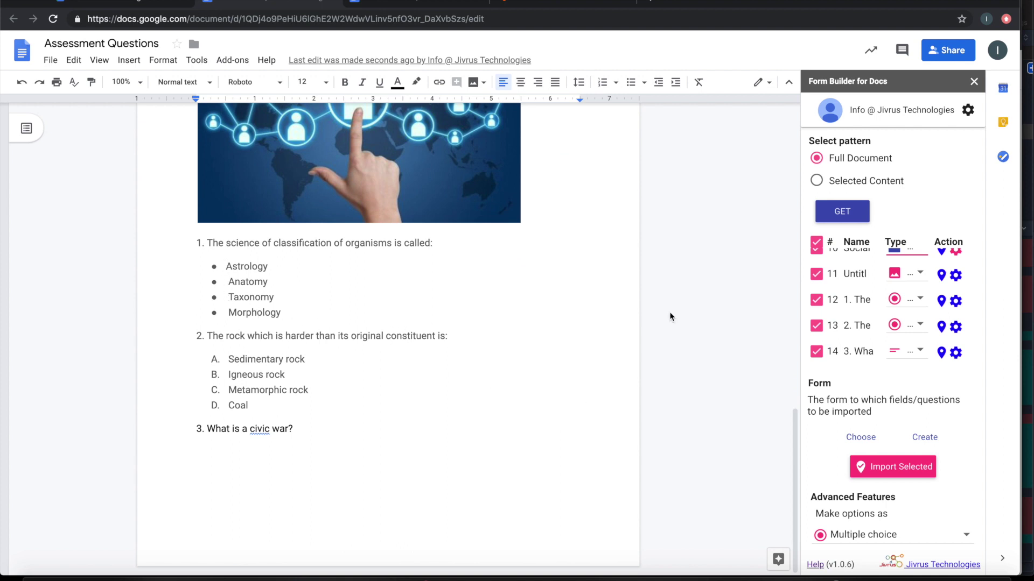
{"action": "left_click", "coordinate": [917, 302]}
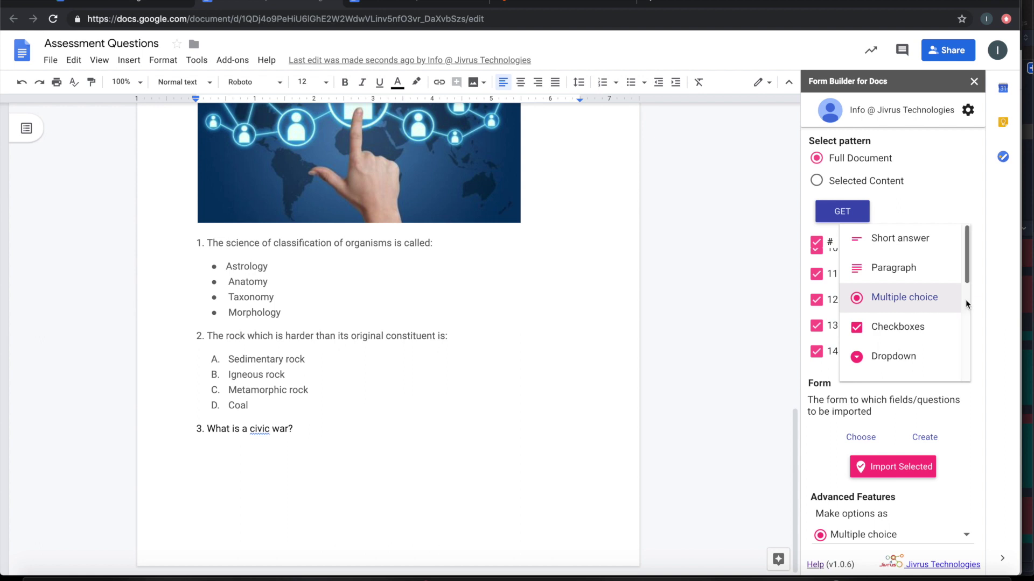
{"action": "left_click", "coordinate": [976, 312]}
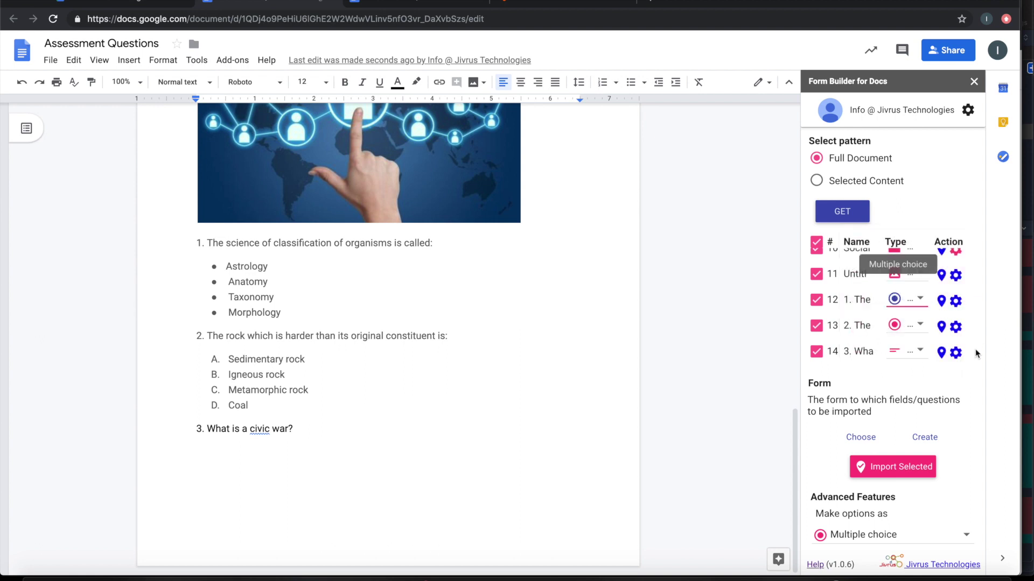
{"action": "scroll", "coordinate": [976, 356], "scroll_direction": "down", "scroll_amount": 1}
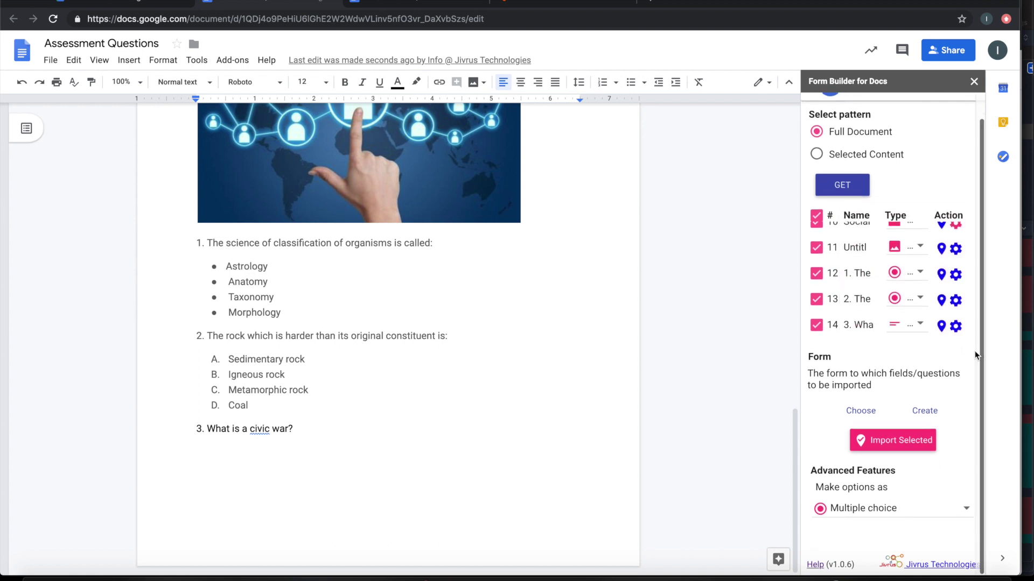
Create a new form named 'Assessment Form' and import all checked fields into it
{"action": "left_click", "coordinate": [856, 413]}
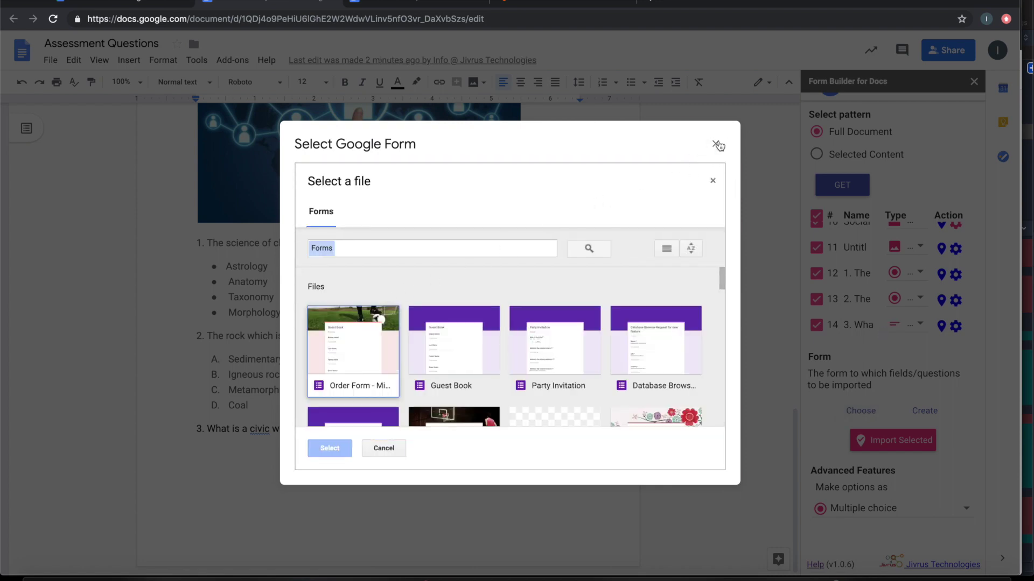
{"action": "left_click", "coordinate": [716, 143]}
{"action": "left_click", "coordinate": [929, 410]}
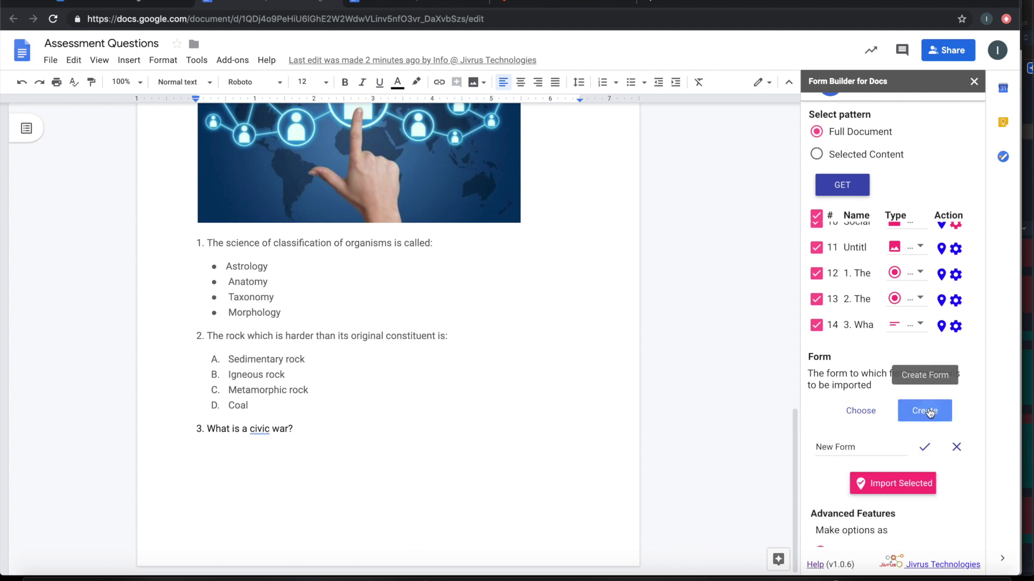
{"action": "left_click", "coordinate": [867, 447]}
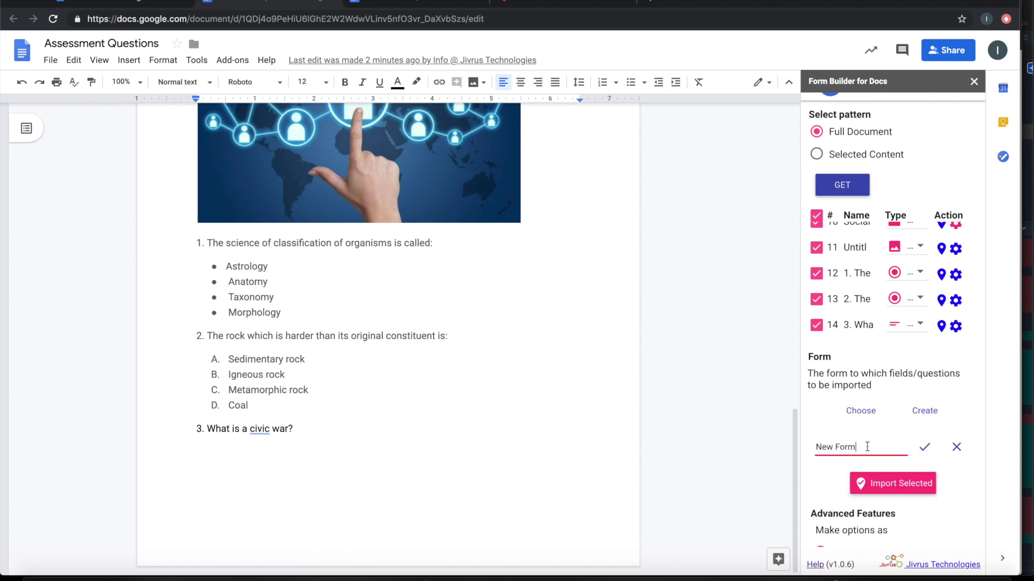
{"action": "left_click_drag", "start_coordinate": [859, 446], "coordinate": [739, 443]}
{"action": "type", "text": "S"}
{"action": "type", "text": "ssessment"}
{"action": "left_click", "coordinate": [927, 452]}
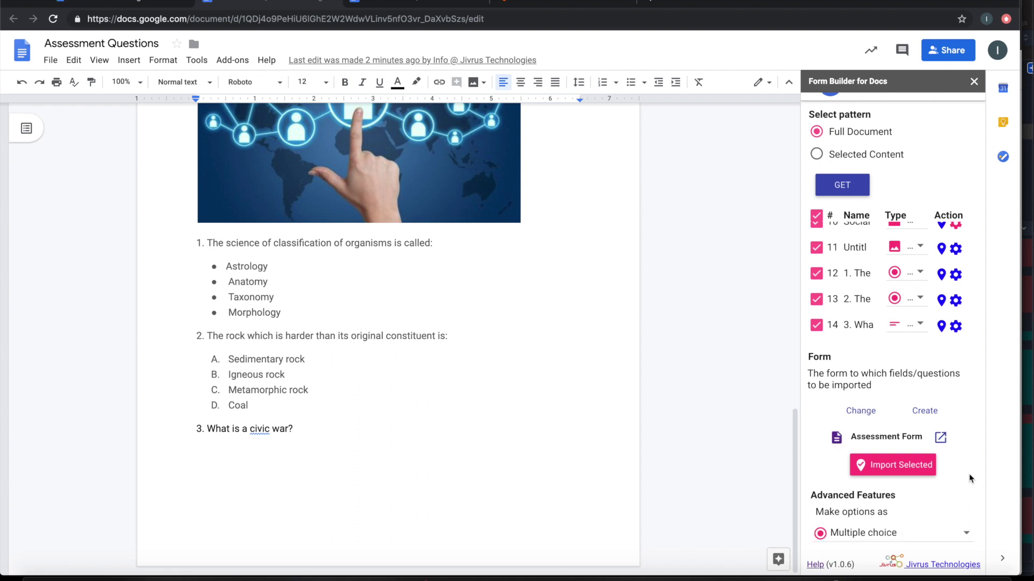
{"action": "left_click", "coordinate": [889, 470]}
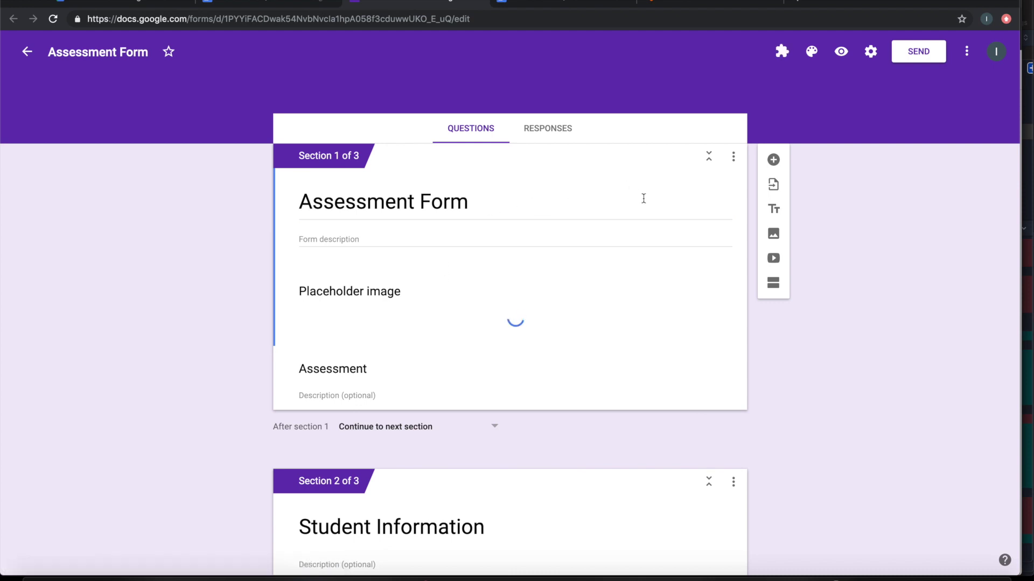
Review imported questions 1–3 in the form's Social Science section, then return to the document
{"action": "scroll", "coordinate": [619, 287], "scroll_direction": "down", "scroll_amount": 3}
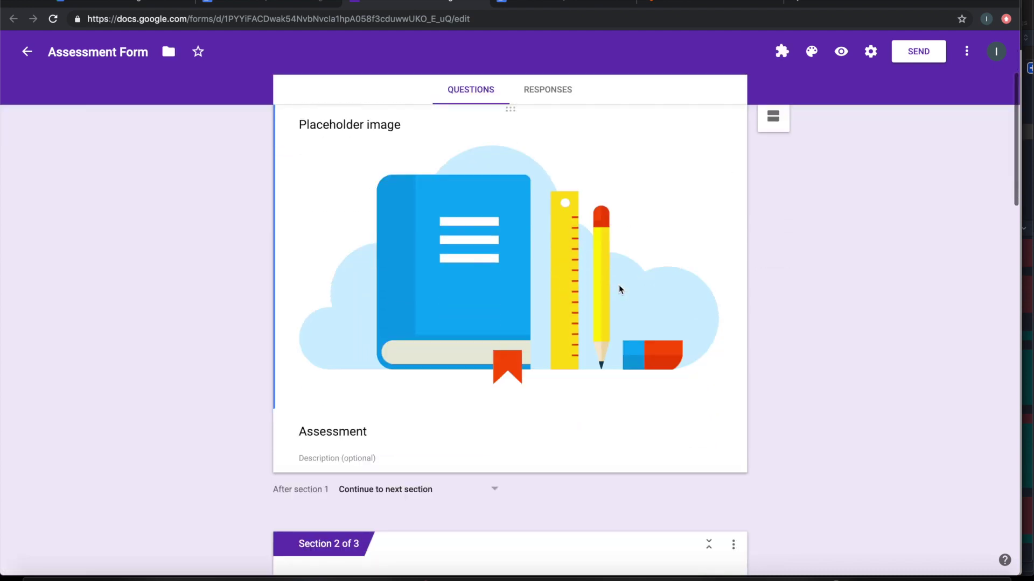
{"action": "scroll", "coordinate": [618, 286], "scroll_direction": "down", "scroll_amount": 8}
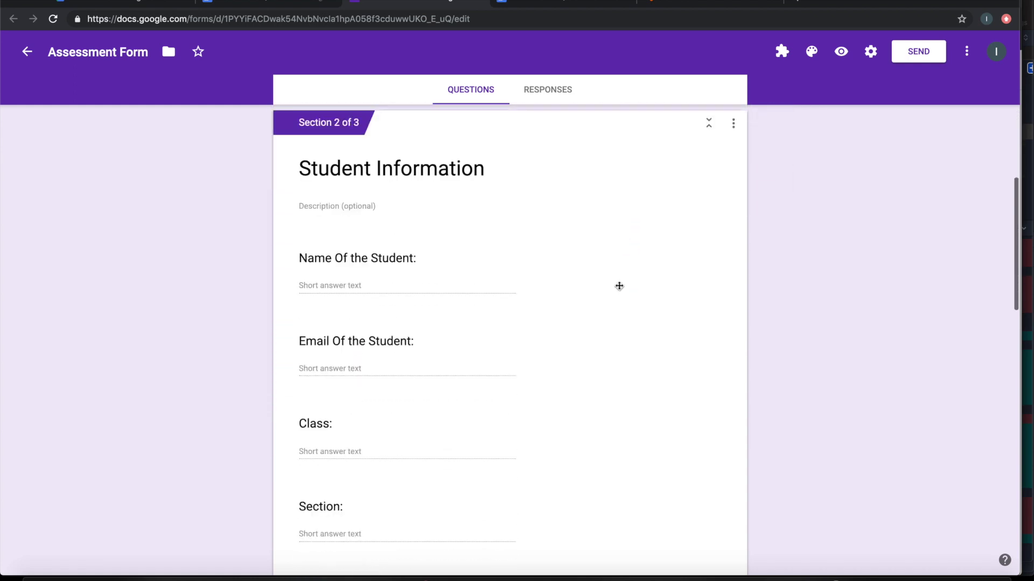
{"action": "scroll", "coordinate": [619, 285], "scroll_direction": "down", "scroll_amount": 4}
{"action": "scroll", "coordinate": [618, 286], "scroll_direction": "up", "scroll_amount": 8}
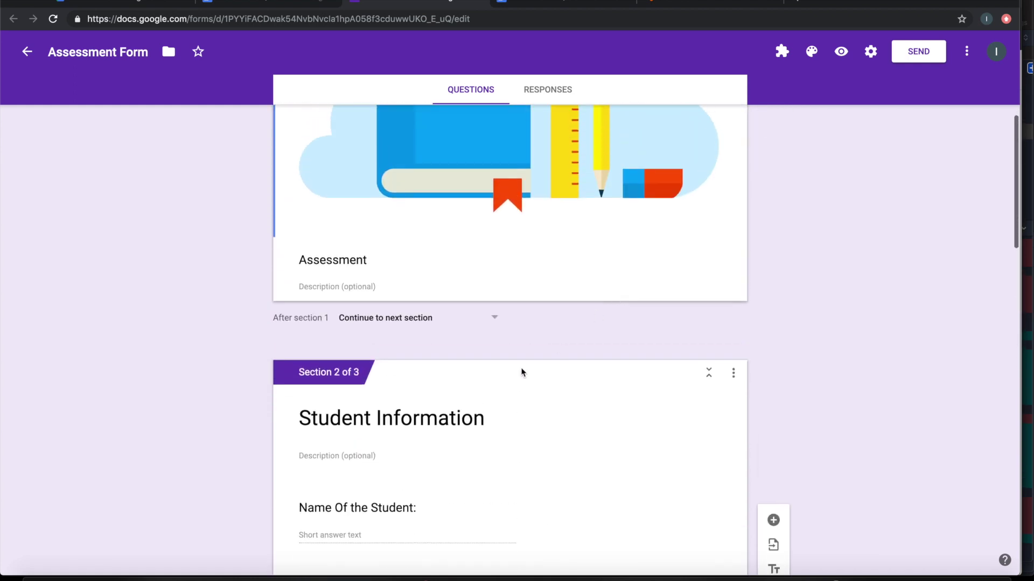
{"action": "scroll", "coordinate": [518, 435], "scroll_direction": "down", "scroll_amount": 7}
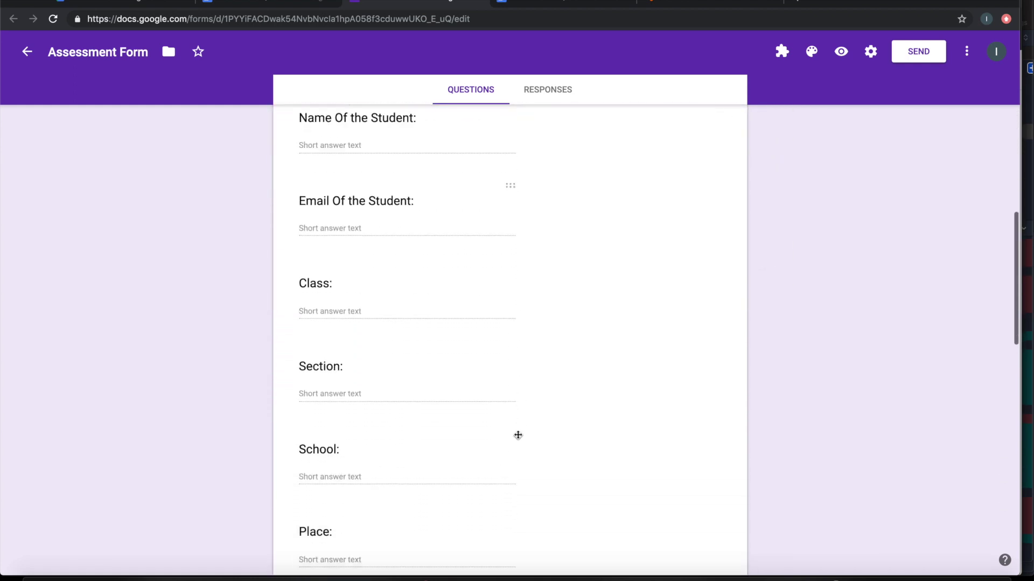
{"action": "scroll", "coordinate": [517, 435], "scroll_direction": "down", "scroll_amount": 2}
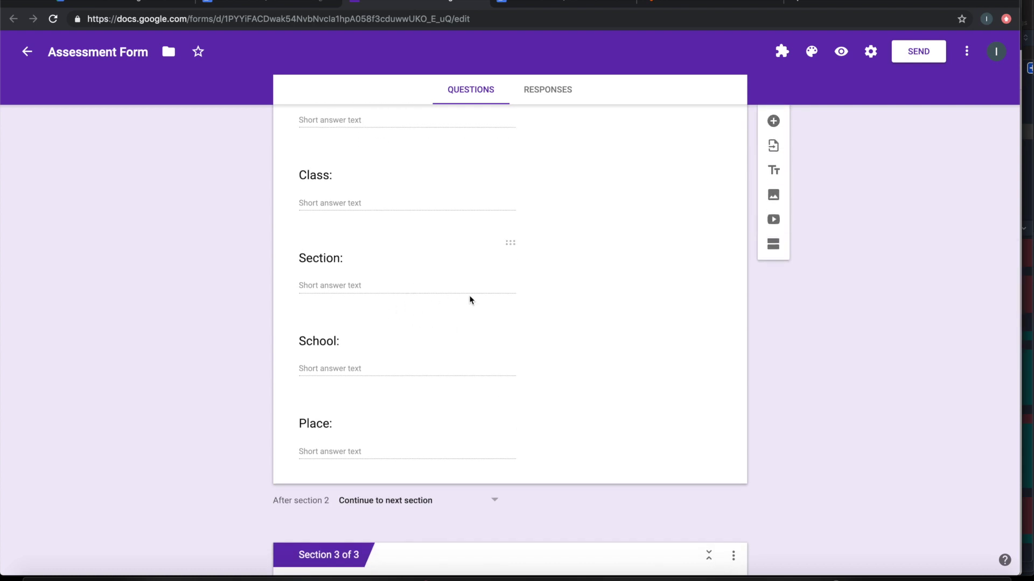
{"action": "scroll", "coordinate": [489, 305], "scroll_direction": "down", "scroll_amount": 5}
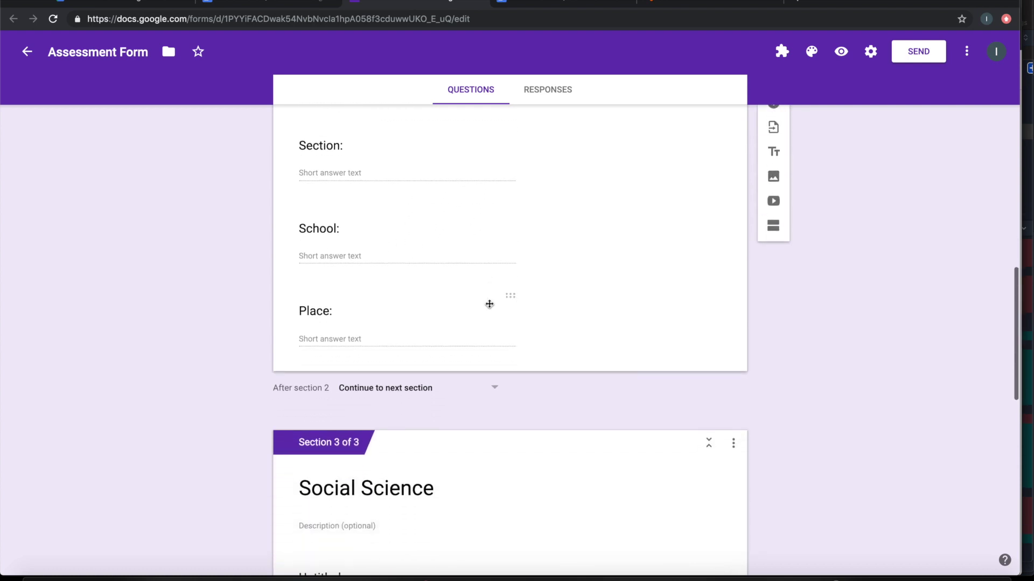
{"action": "scroll", "coordinate": [489, 308], "scroll_direction": "down", "scroll_amount": 10}
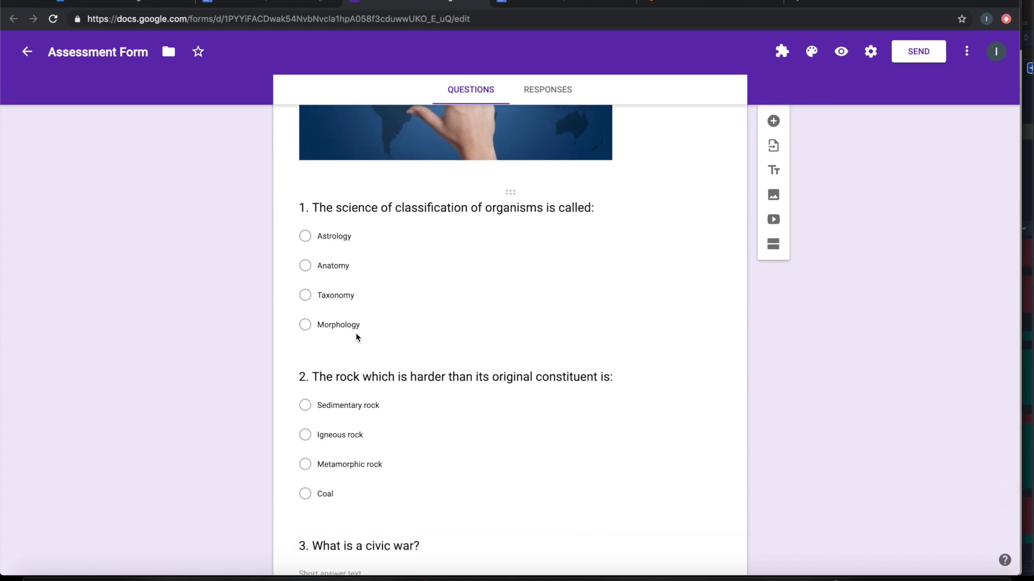
{"action": "scroll", "coordinate": [356, 338], "scroll_direction": "down", "scroll_amount": 2}
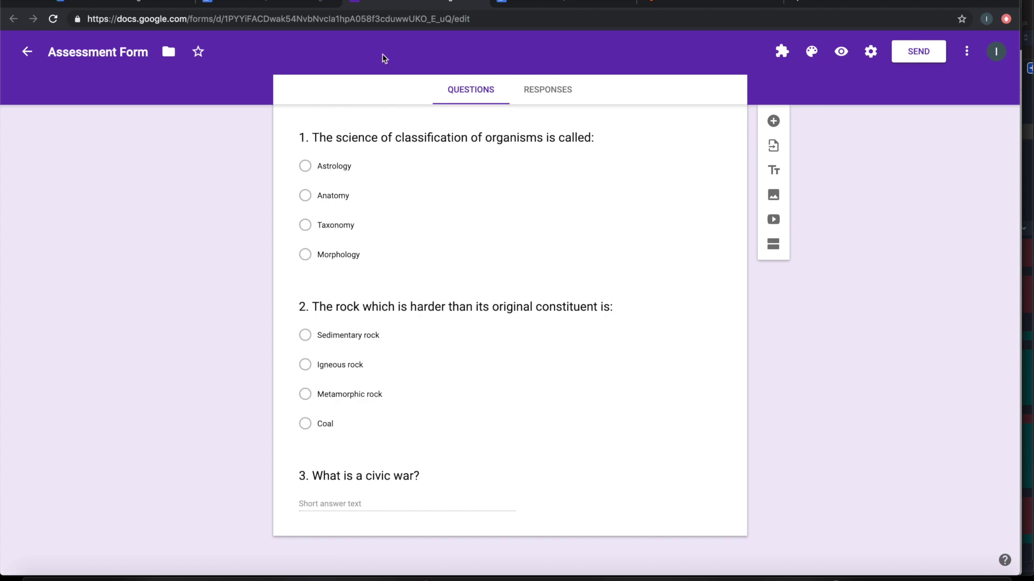
{"action": "left_click", "coordinate": [273, 2]}
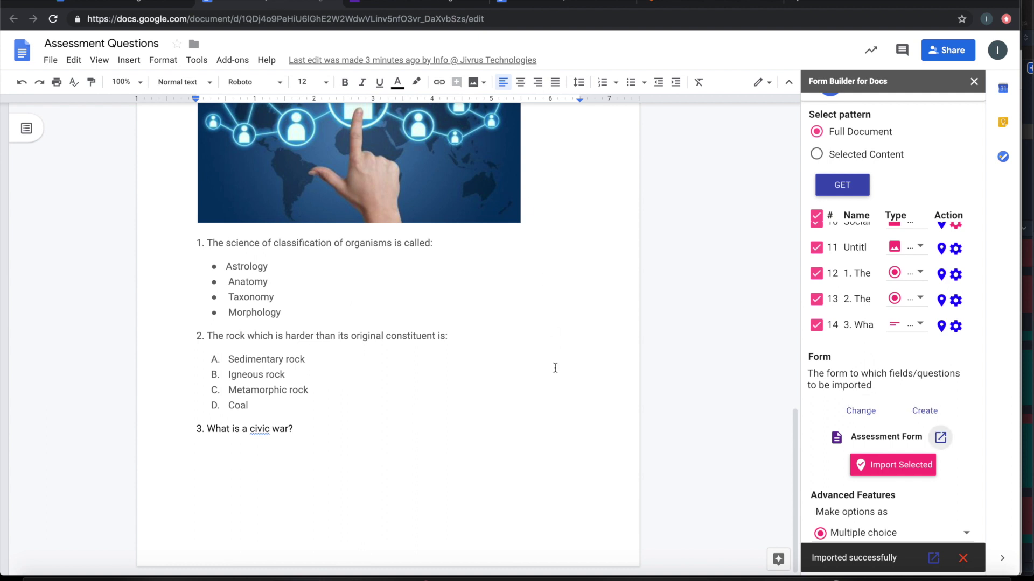
Copy all of Assessments Questions - 2 and paste it below question 3 in Assessment Questions
{"action": "scroll", "coordinate": [862, 242], "scroll_direction": "up", "scroll_amount": 5}
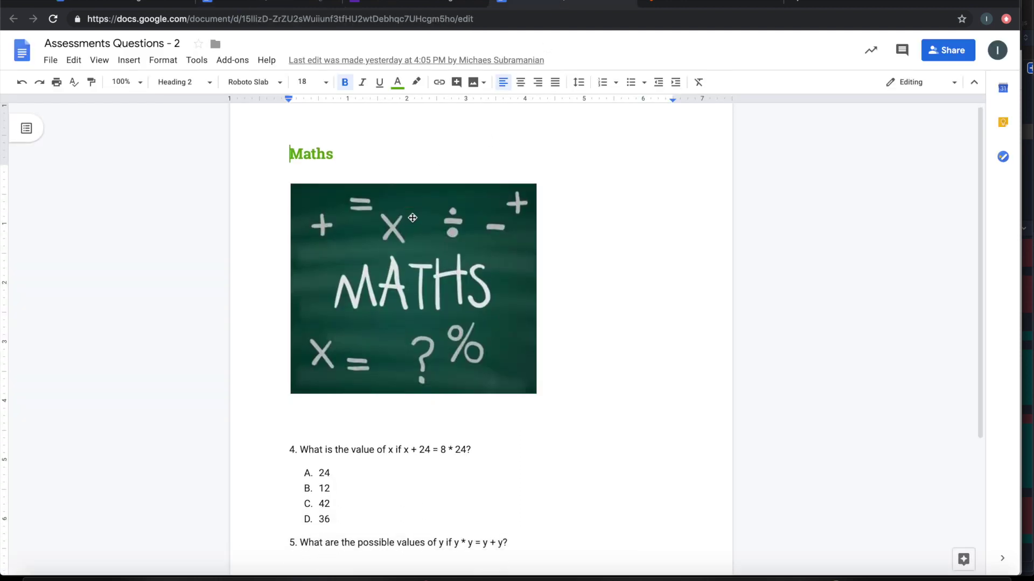
{"action": "key", "text": "ctrl+a"}
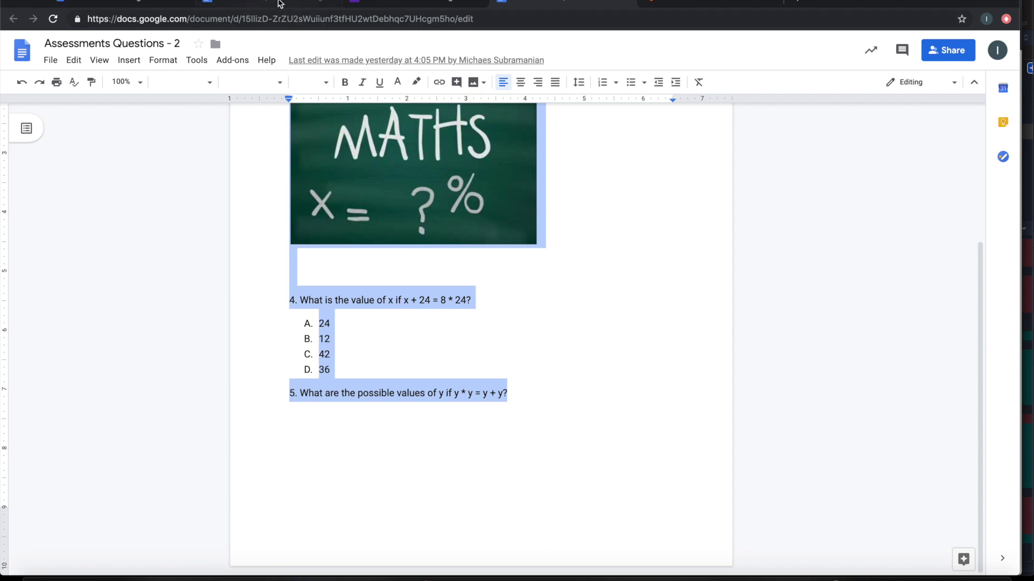
{"action": "left_click", "coordinate": [280, 4]}
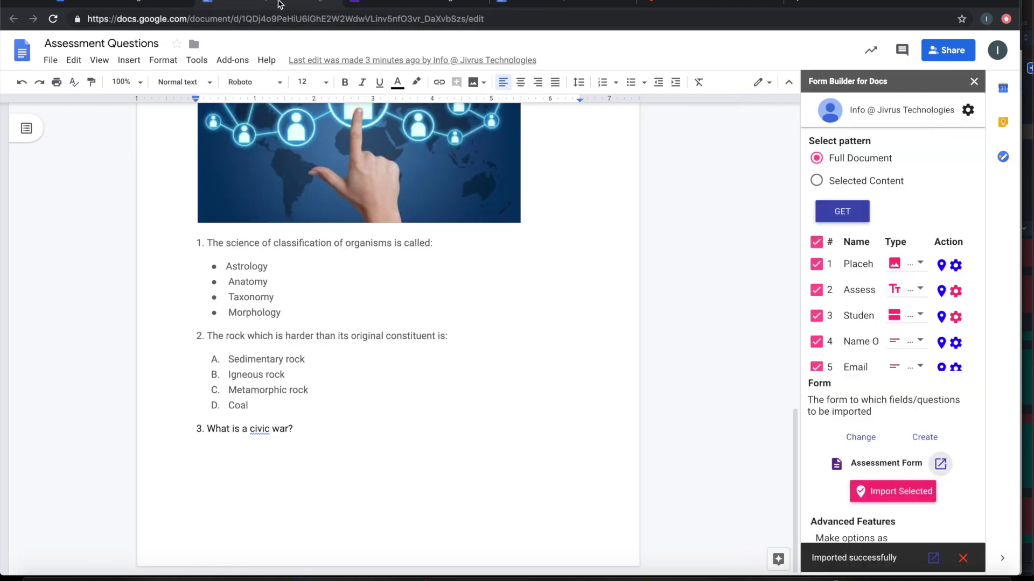
{"action": "left_click", "coordinate": [327, 444]}
{"action": "type", "text": "Maths 4. What is the value of x if x + 24 = 8 * 24? A. 24 B. 12 C. 42 D. 36 5. What are the possible values of y if y * y = y + y?"}
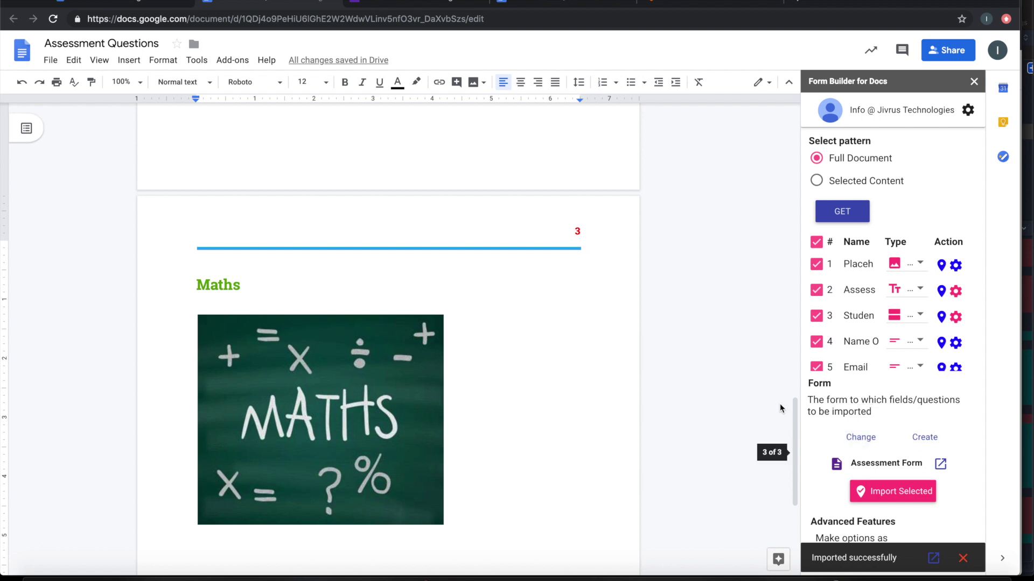
Select the Maths heading through question 5 and fetch fields from Selected Content
{"action": "scroll", "coordinate": [486, 375], "scroll_direction": "down", "scroll_amount": 3}
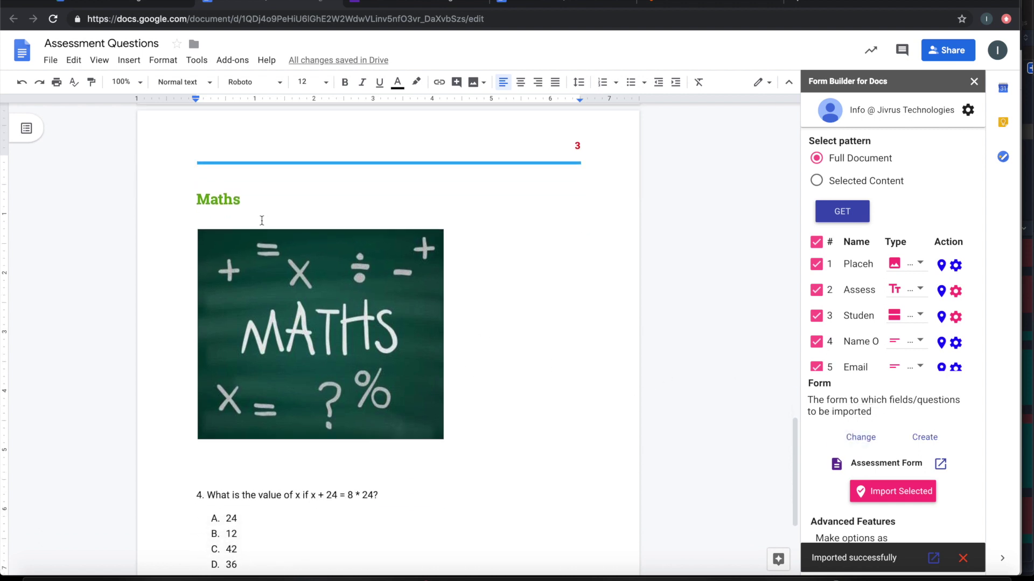
{"action": "left_click", "coordinate": [204, 202]}
{"action": "scroll", "coordinate": [293, 325], "scroll_direction": "down", "scroll_amount": 3}
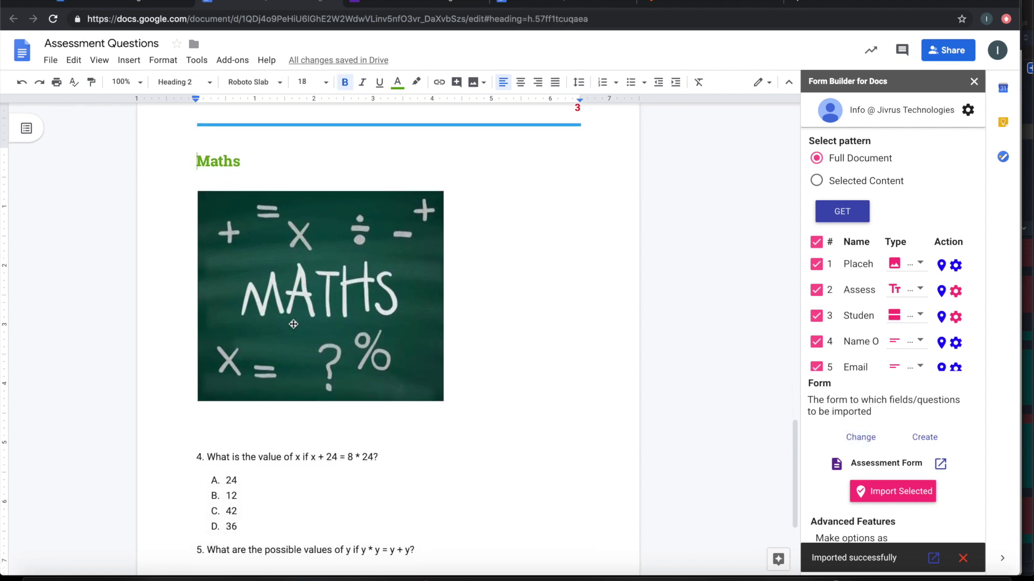
{"action": "scroll", "coordinate": [294, 325], "scroll_direction": "down", "scroll_amount": 1}
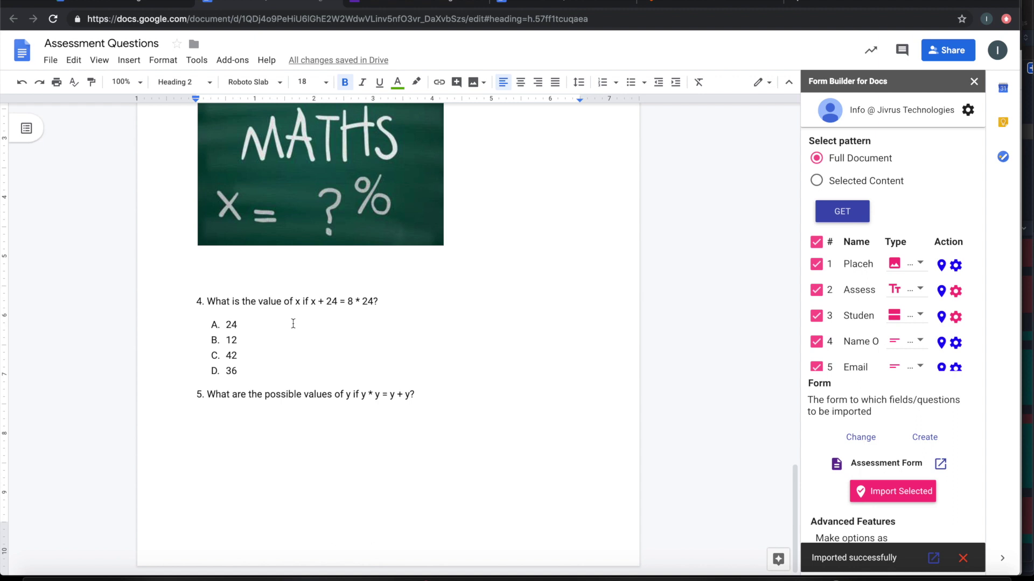
{"action": "left_click", "coordinate": [432, 398], "text": "shift"}
{"action": "scroll", "coordinate": [431, 398], "scroll_direction": "up", "scroll_amount": 5}
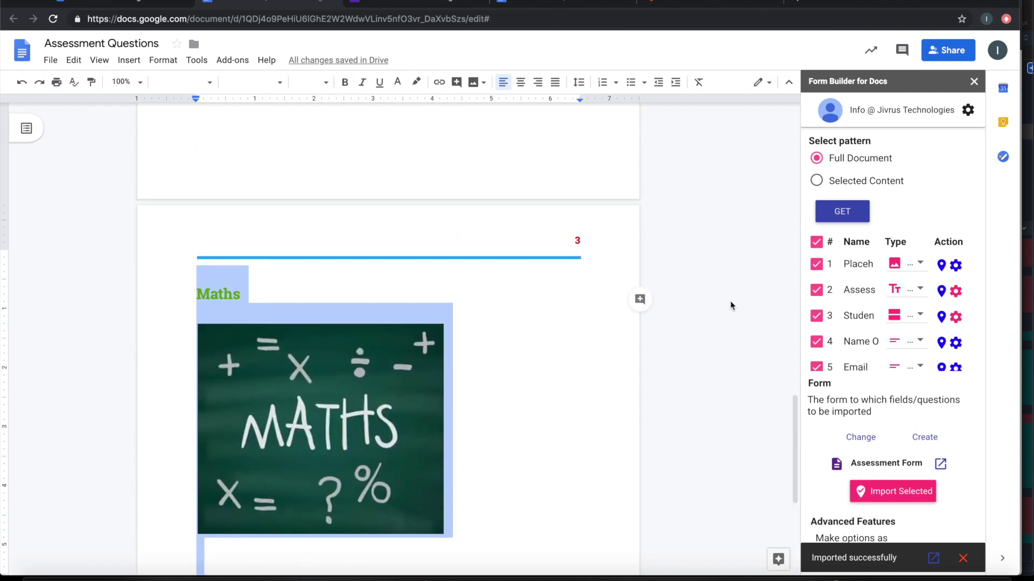
{"action": "left_click", "coordinate": [818, 182]}
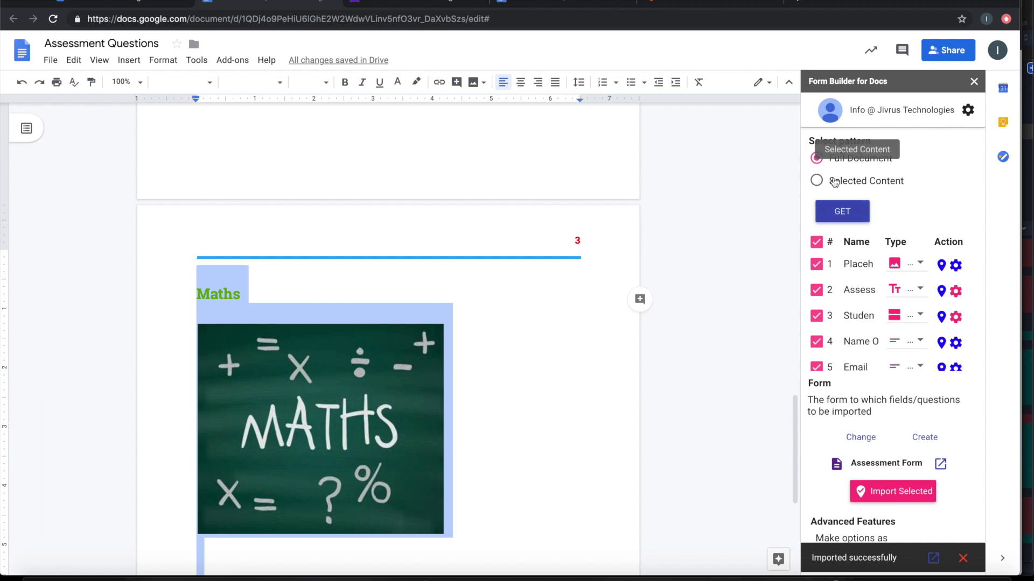
{"action": "left_click", "coordinate": [842, 213]}
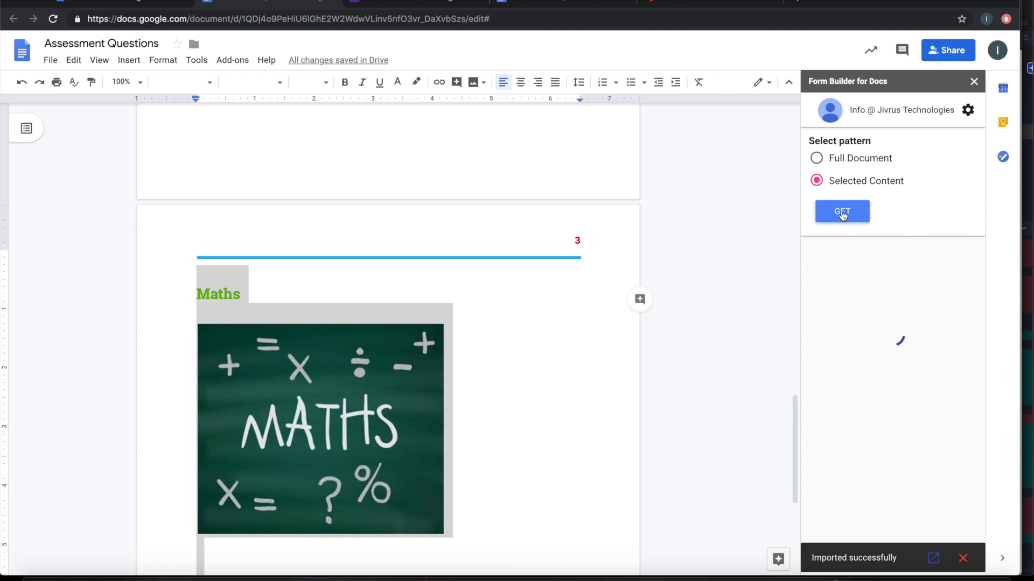
{"action": "left_click", "coordinate": [963, 561]}
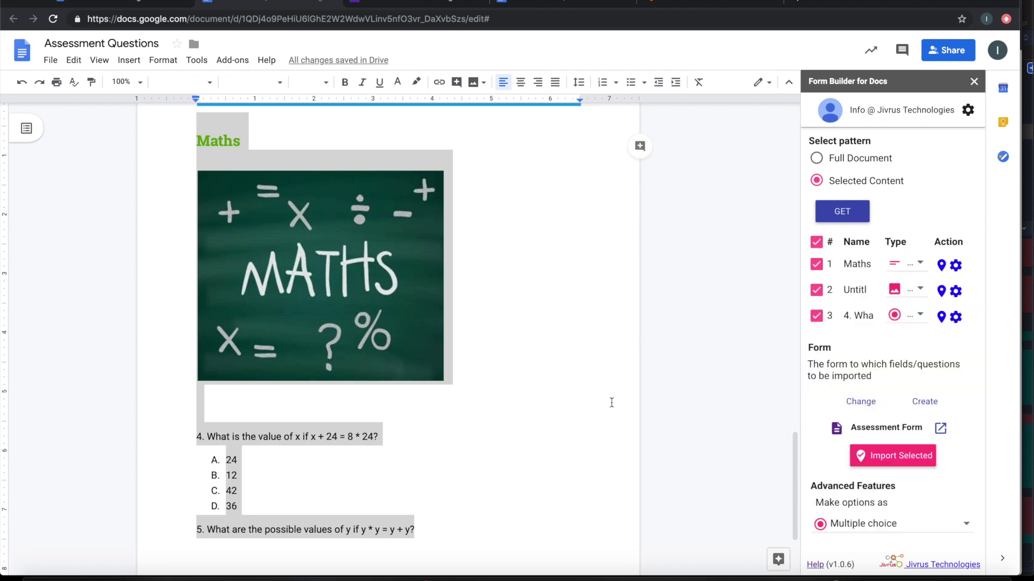
Set the Maths row's type to Section
{"action": "scroll", "coordinate": [537, 322], "scroll_direction": "up", "scroll_amount": 2}
{"action": "scroll", "coordinate": [536, 321], "scroll_direction": "up", "scroll_amount": 12}
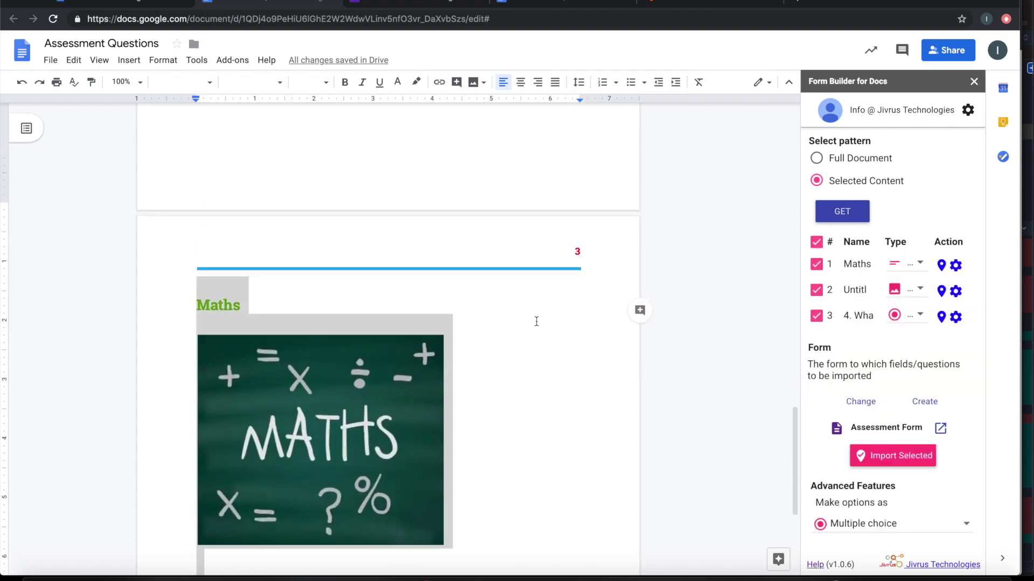
{"action": "scroll", "coordinate": [537, 322], "scroll_direction": "down", "scroll_amount": 15}
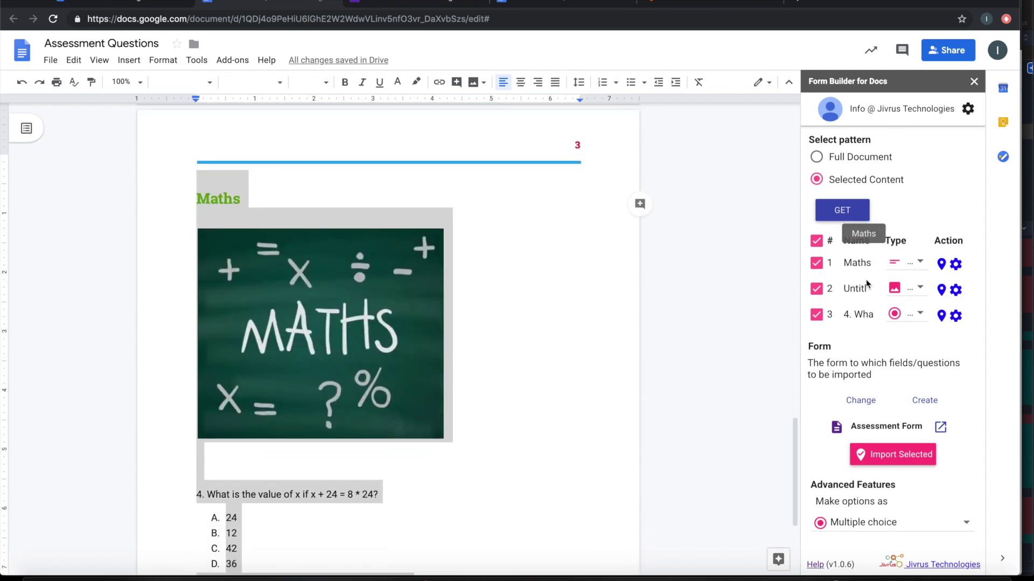
{"action": "scroll", "coordinate": [867, 253], "scroll_direction": "down", "scroll_amount": 1}
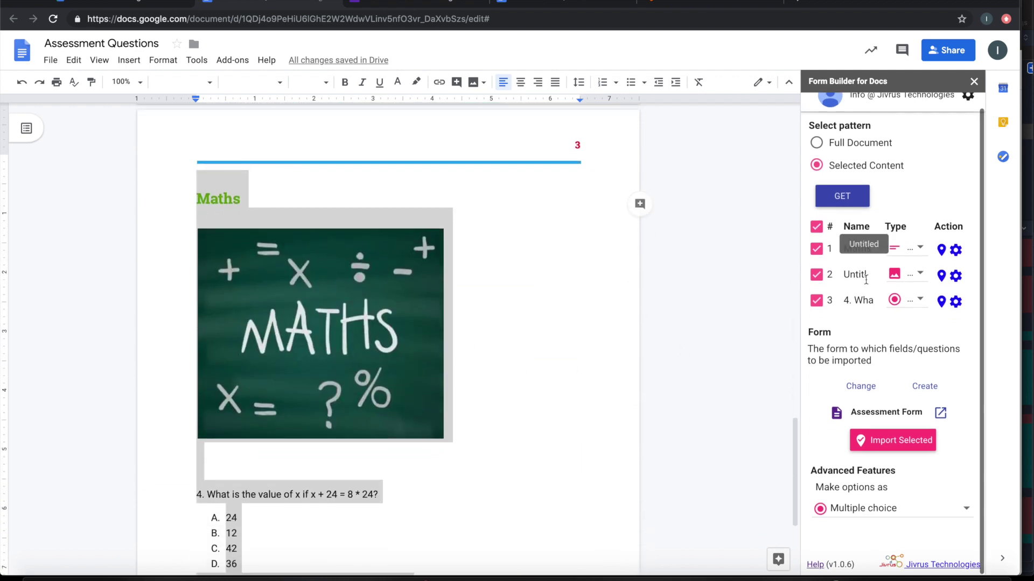
{"action": "left_click", "coordinate": [920, 251]}
{"action": "scroll", "coordinate": [907, 353], "scroll_direction": "down", "scroll_amount": 5}
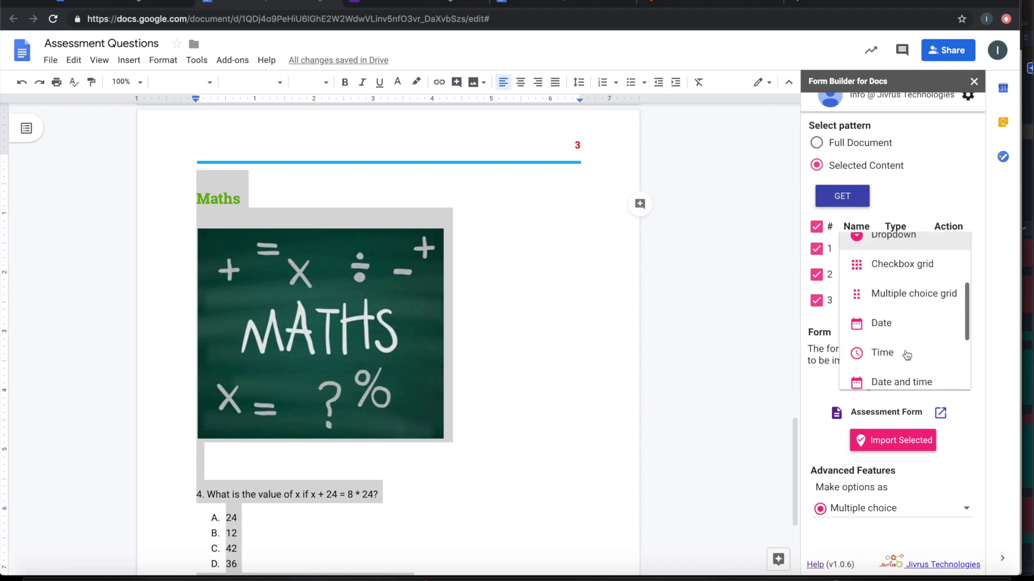
{"action": "scroll", "coordinate": [906, 353], "scroll_direction": "down", "scroll_amount": 3}
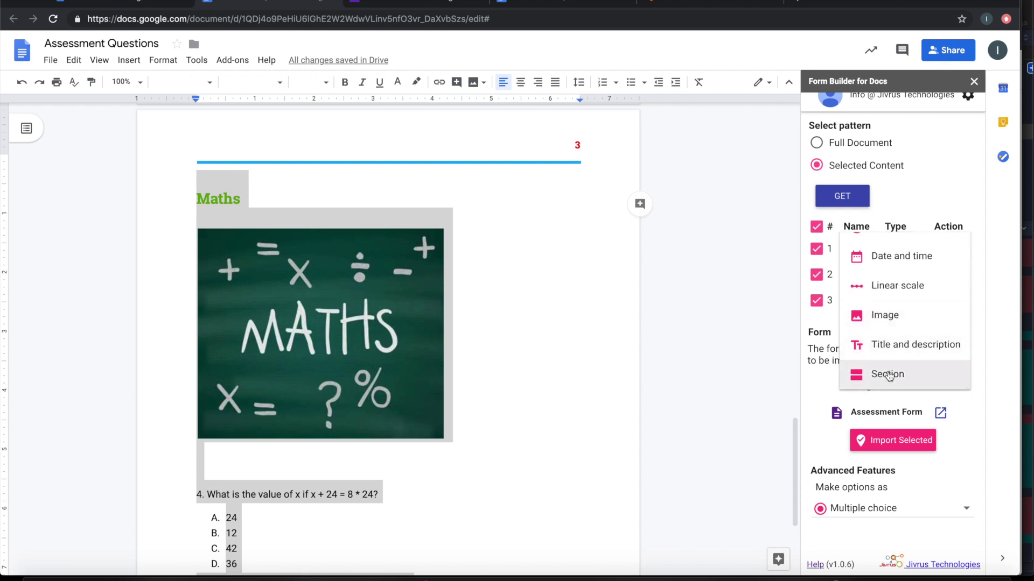
{"action": "left_click", "coordinate": [889, 371]}
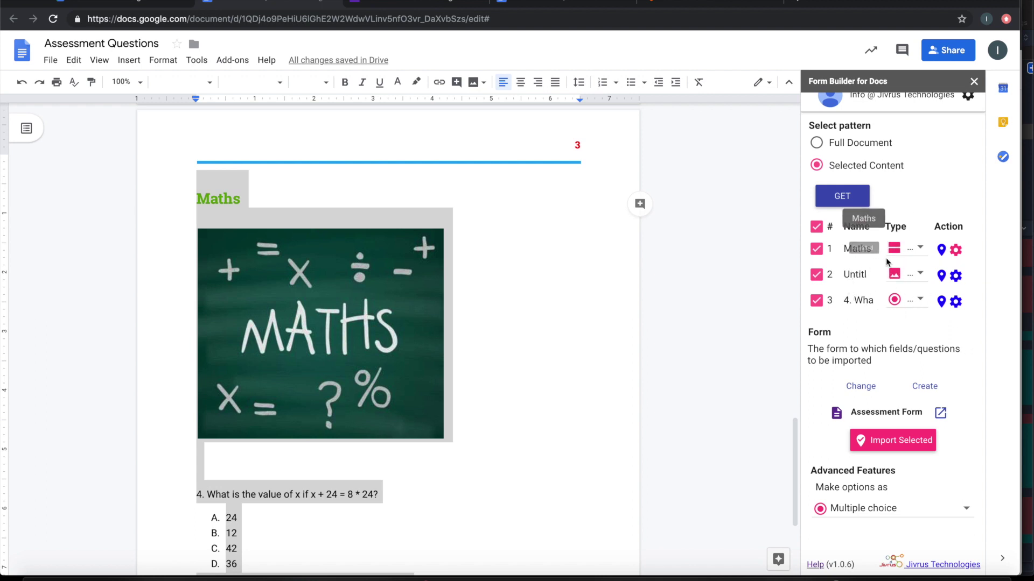
Import the selected Maths items into Assessment Form
{"action": "left_click", "coordinate": [871, 392]}
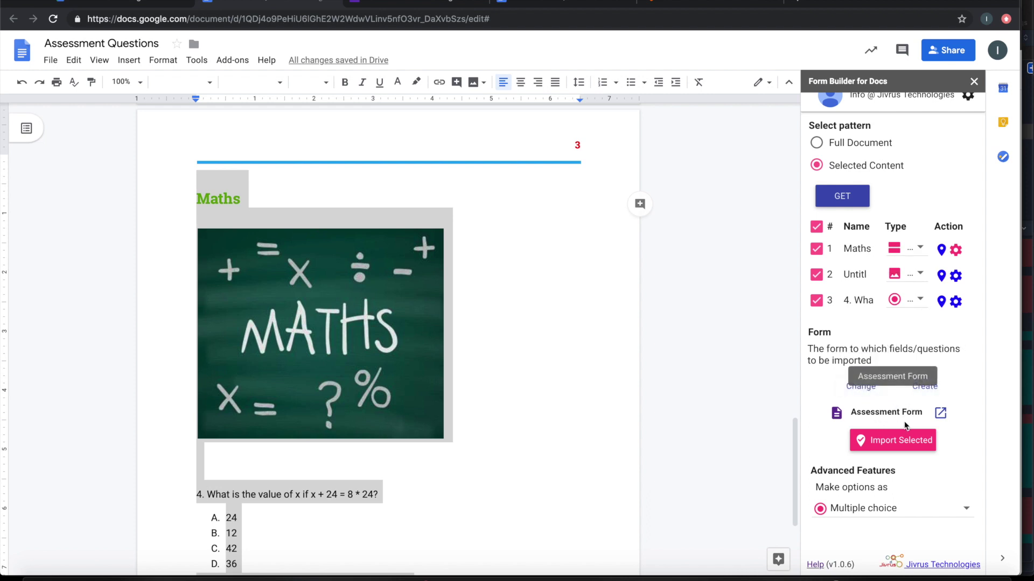
{"action": "left_click", "coordinate": [435, 3]}
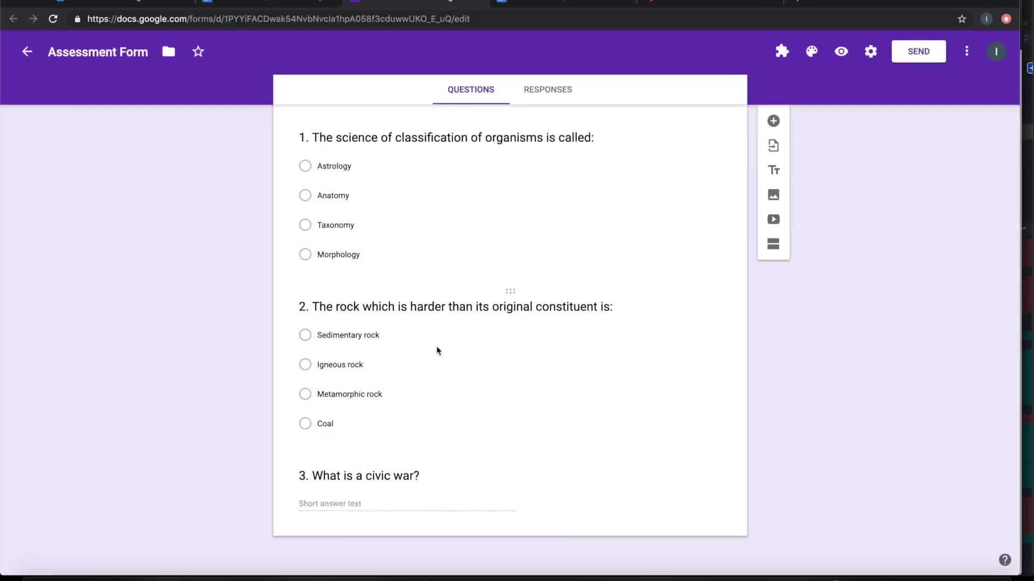
{"action": "left_click", "coordinate": [264, 5]}
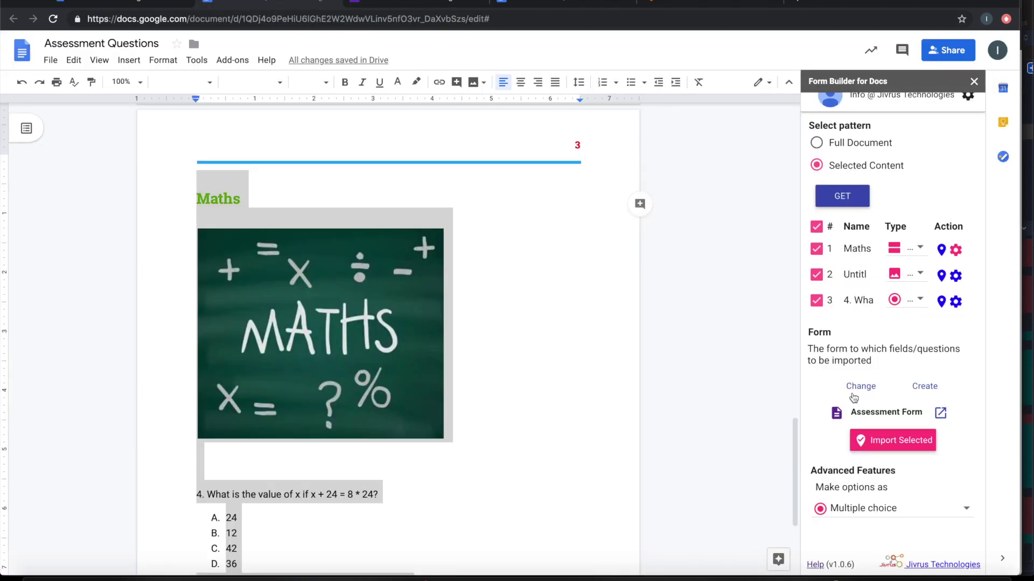
{"action": "left_click", "coordinate": [901, 444]}
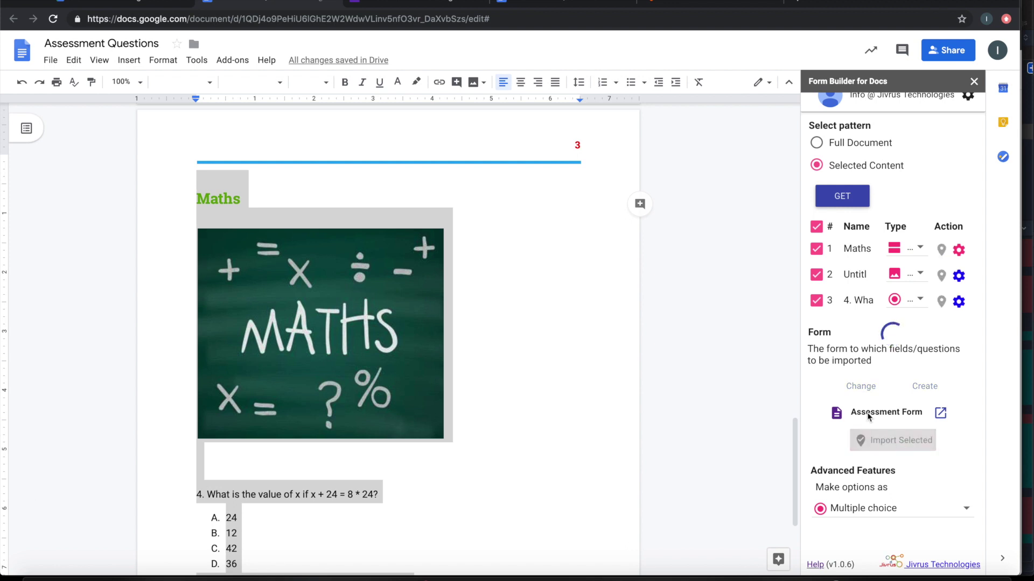
Check the Maths image and question 4 options 24, 12, 42, 36 in the form, then return
{"action": "left_click", "coordinate": [426, 3]}
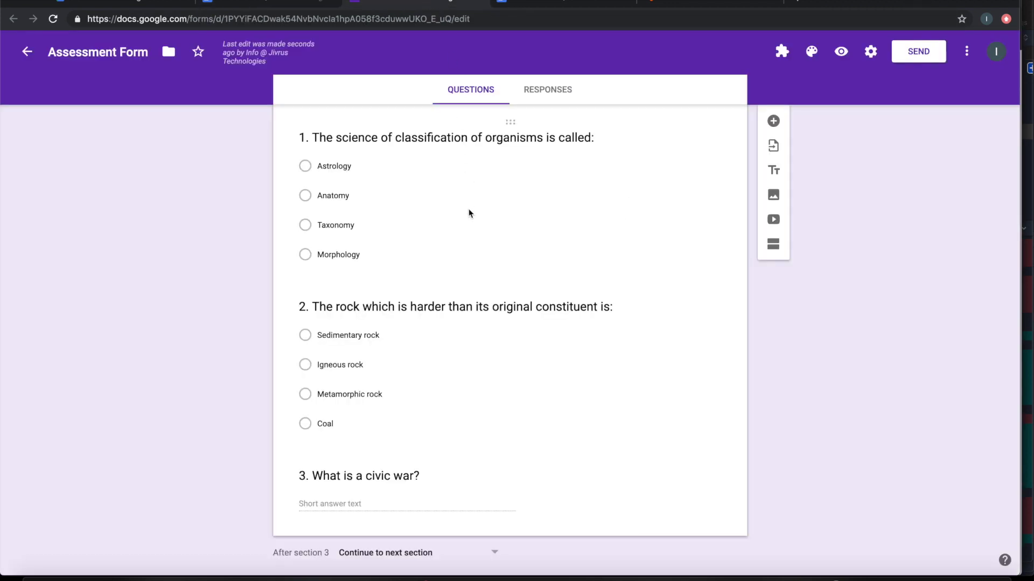
{"action": "scroll", "coordinate": [469, 213], "scroll_direction": "down", "scroll_amount": 5}
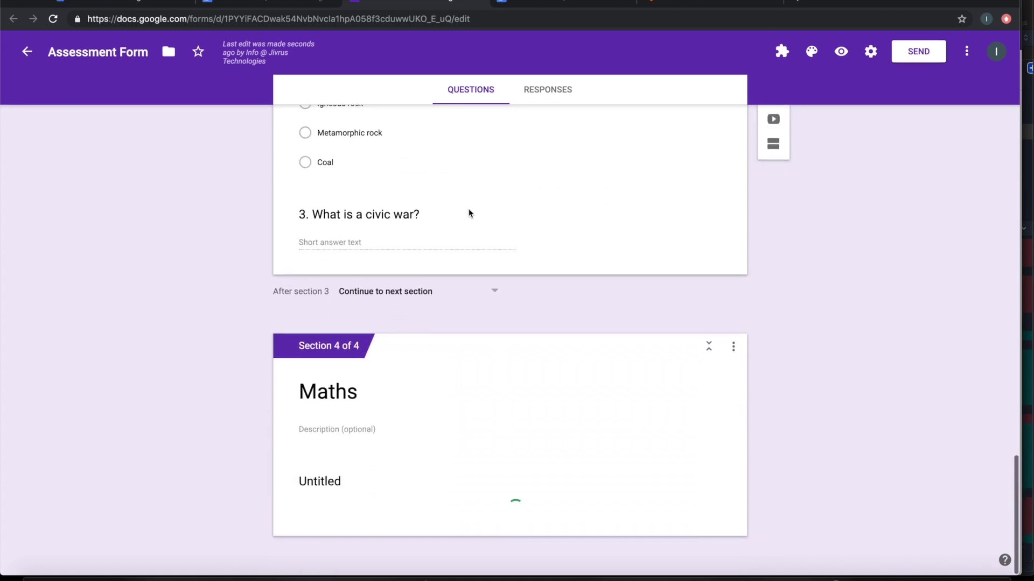
{"action": "scroll", "coordinate": [469, 213], "scroll_direction": "down", "scroll_amount": 3}
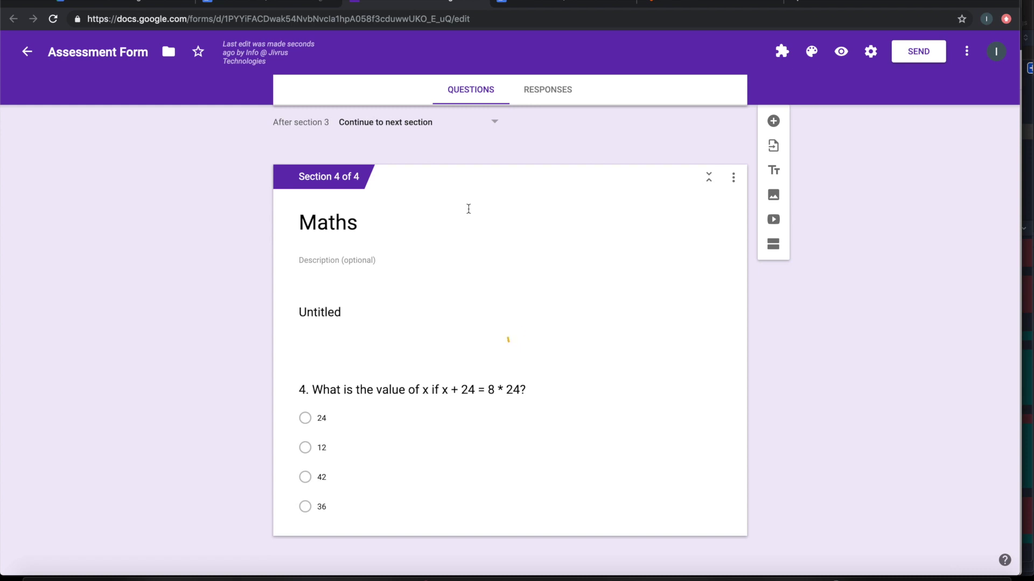
{"action": "scroll", "coordinate": [468, 209], "scroll_direction": "down", "scroll_amount": 4}
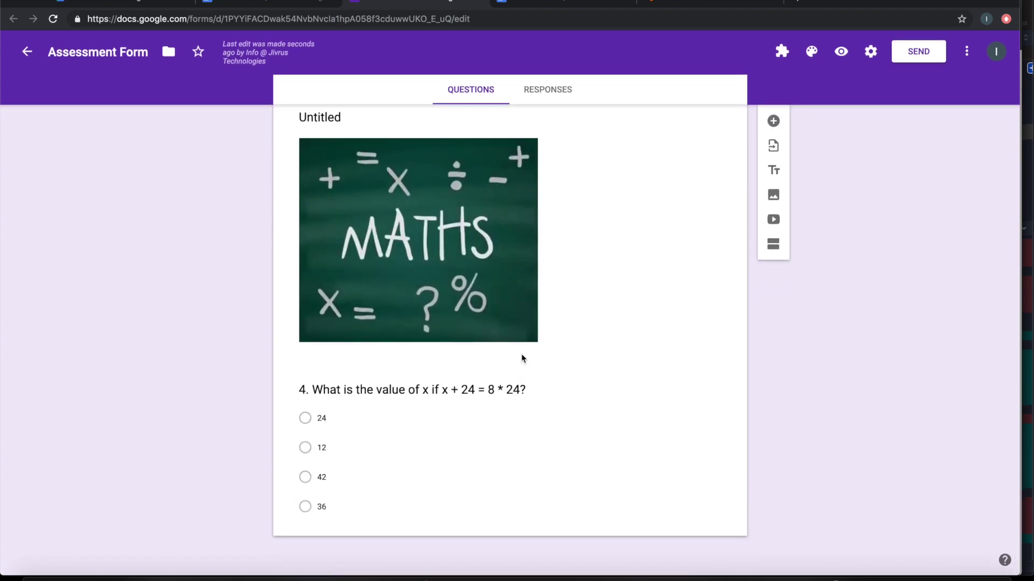
{"action": "scroll", "coordinate": [521, 358], "scroll_direction": "up", "scroll_amount": 5}
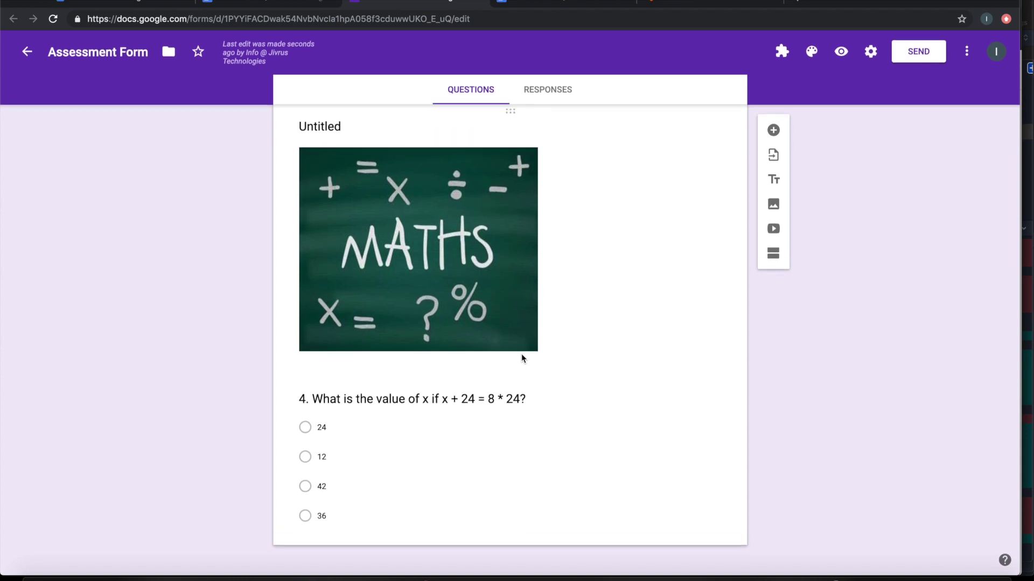
{"action": "scroll", "coordinate": [521, 358], "scroll_direction": "down", "scroll_amount": 5}
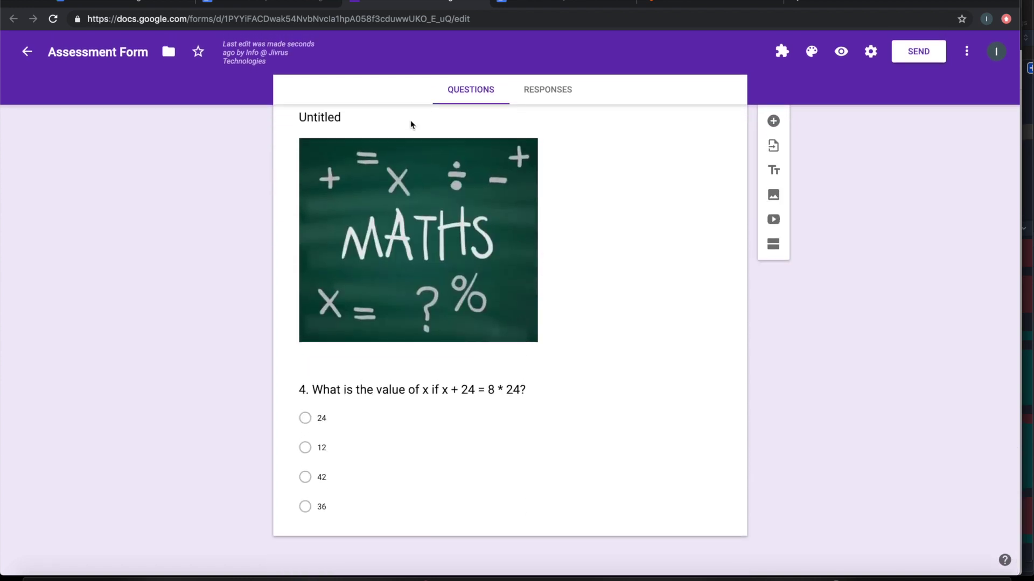
{"action": "left_click", "coordinate": [272, 4]}
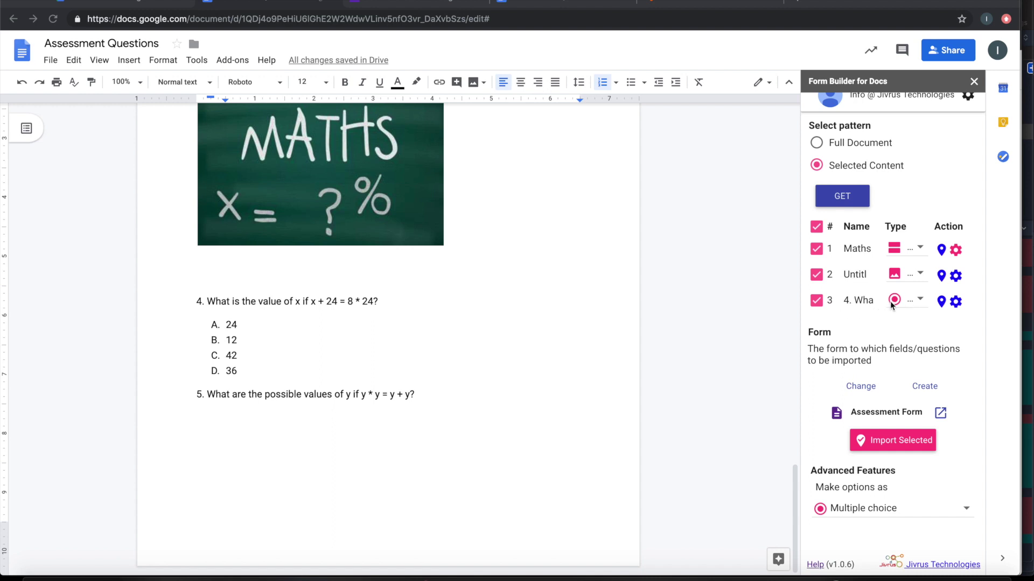
Make question 4 checkboxes with options 24, 12, 42, 36, 50, 60, then deselect all items
{"action": "left_click", "coordinate": [909, 305]}
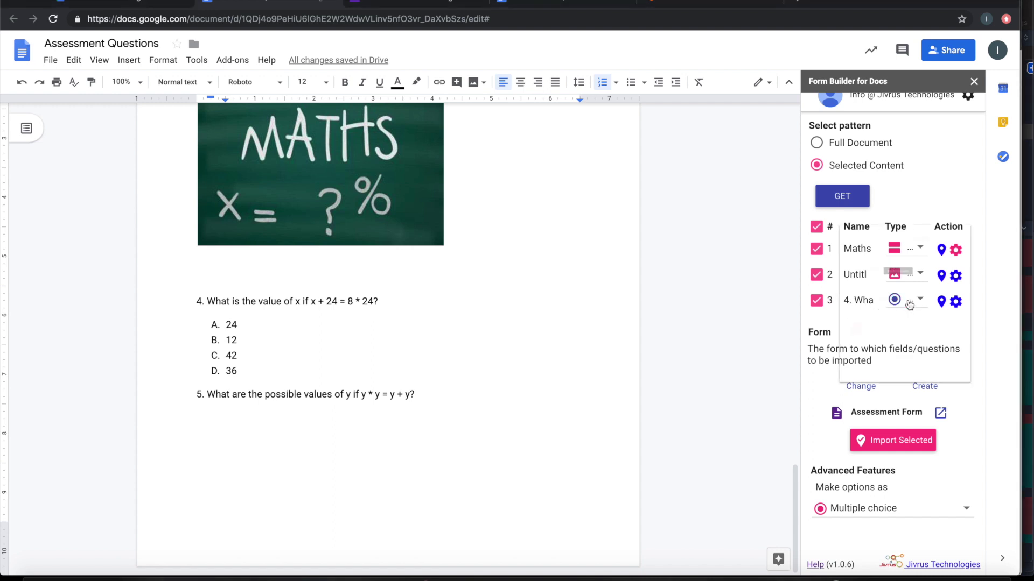
{"action": "left_click", "coordinate": [900, 326]}
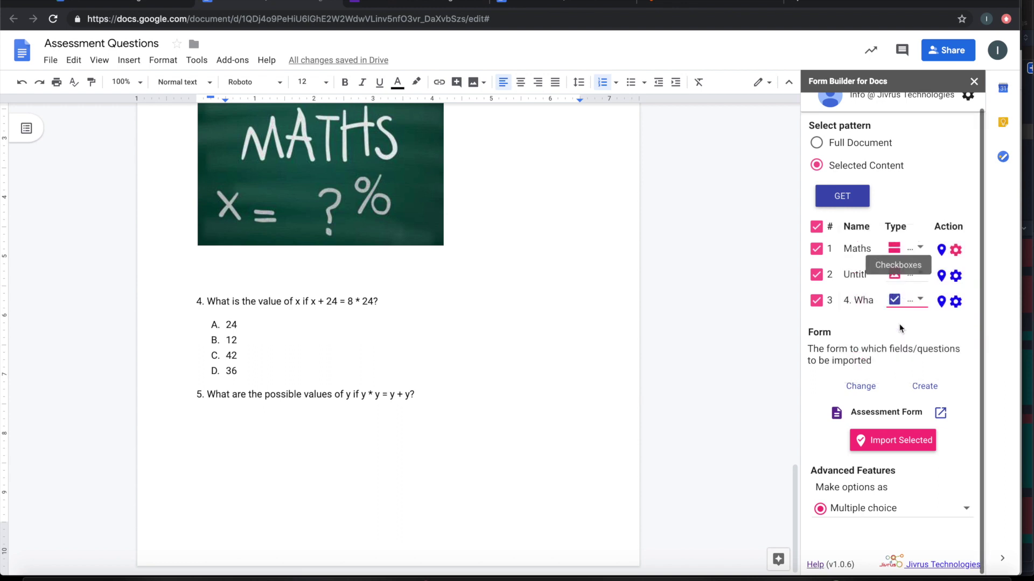
{"action": "left_click", "coordinate": [956, 302]}
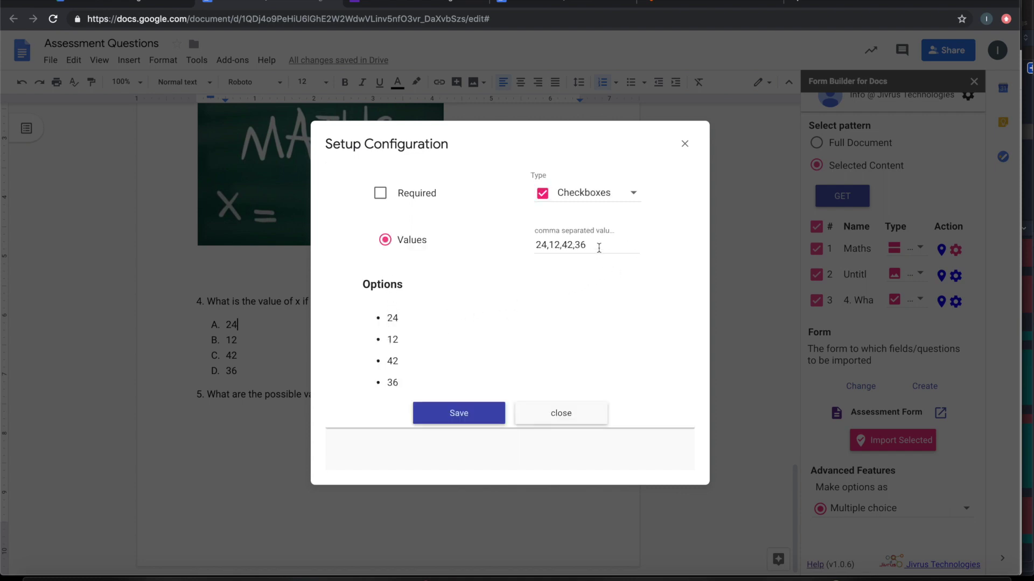
{"action": "left_click", "coordinate": [599, 248]}
{"action": "type", "text": ",50,"}
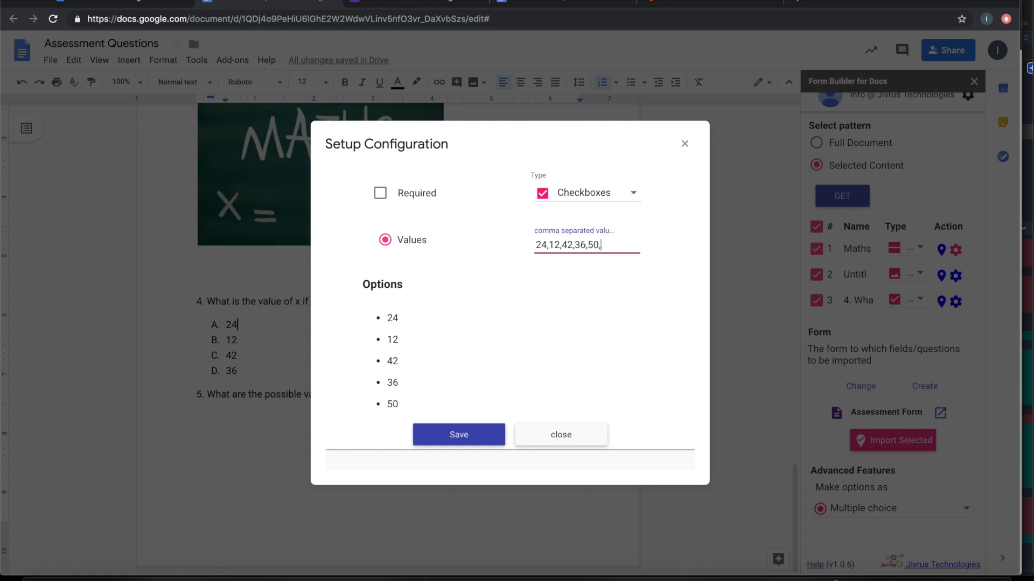
{"action": "type", "text": "60"}
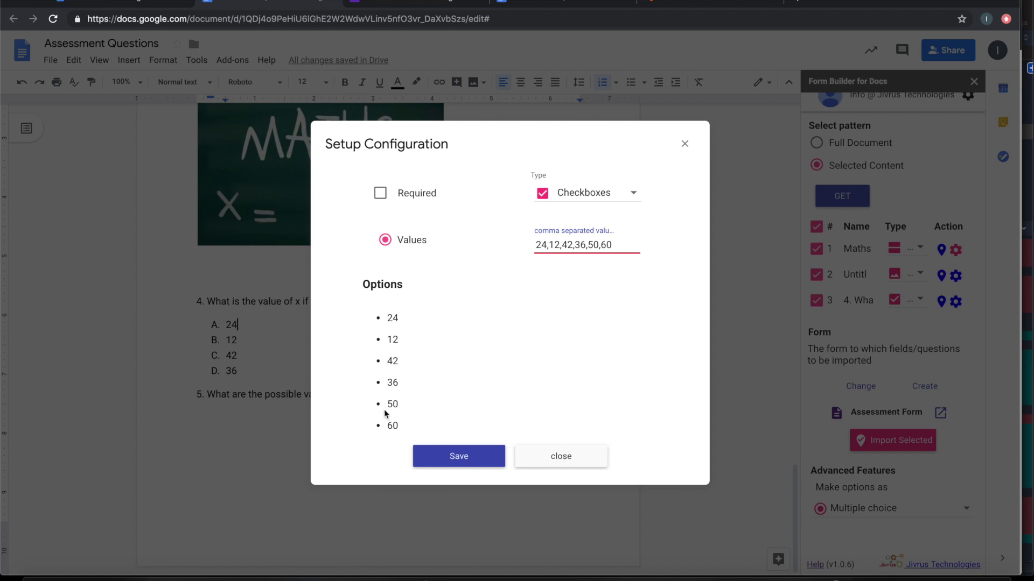
{"action": "left_click", "coordinate": [455, 459]}
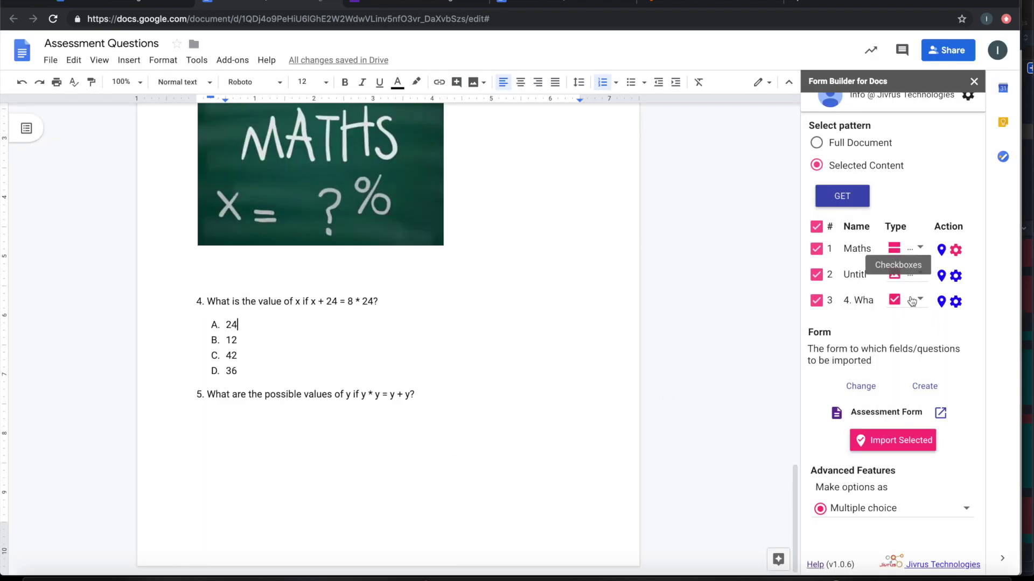
{"action": "left_click", "coordinate": [817, 228]}
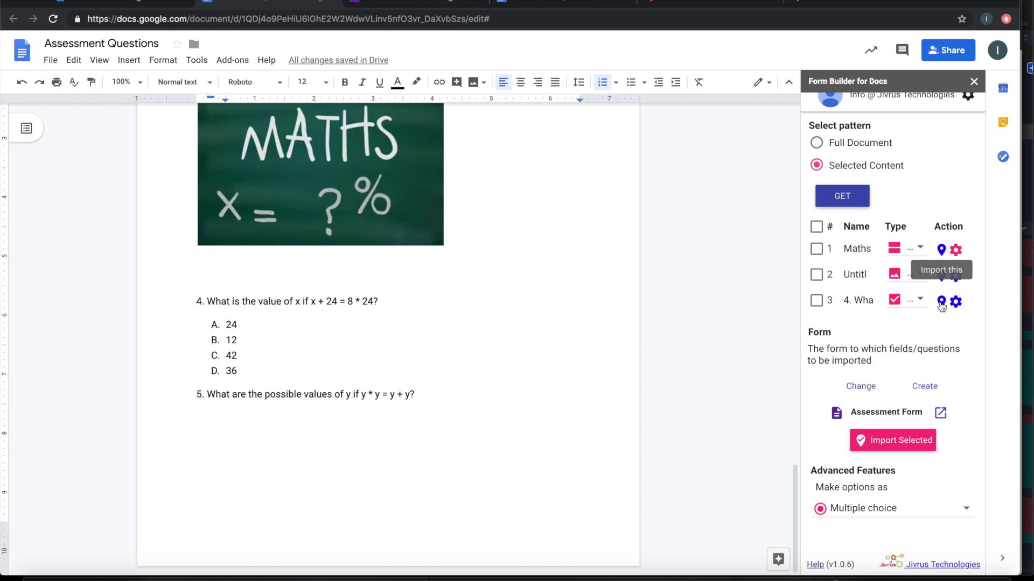
Delete the old multiple-choice question 4 from the Assessment Form's Maths section
{"action": "left_click", "coordinate": [376, 3]}
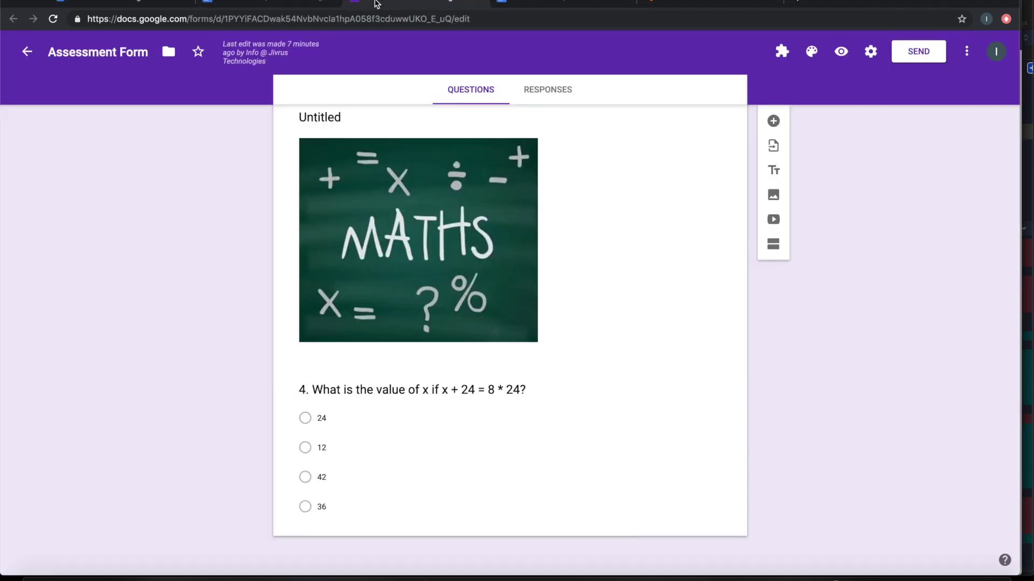
{"action": "left_click", "coordinate": [427, 431]}
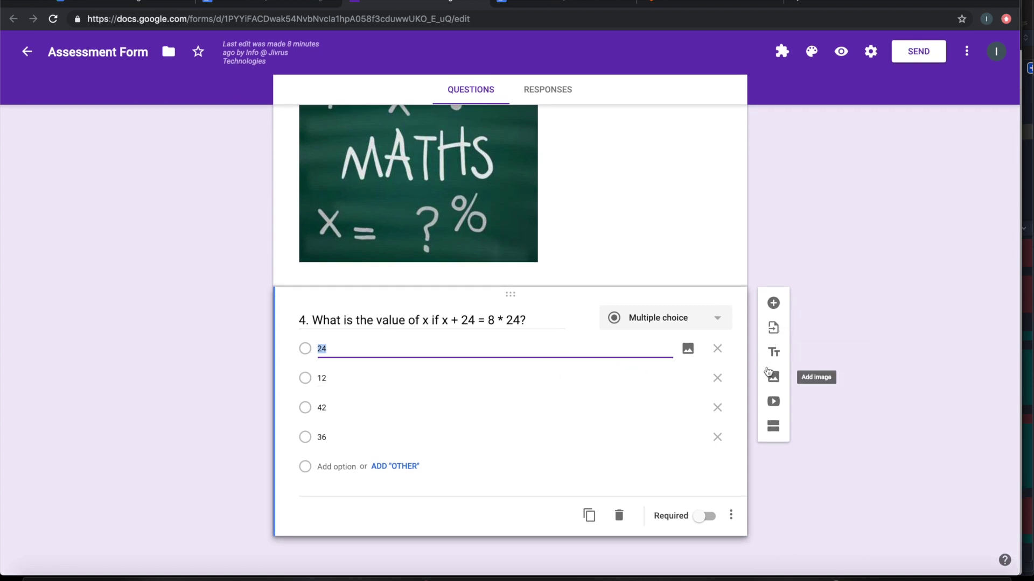
{"action": "left_click", "coordinate": [619, 515]}
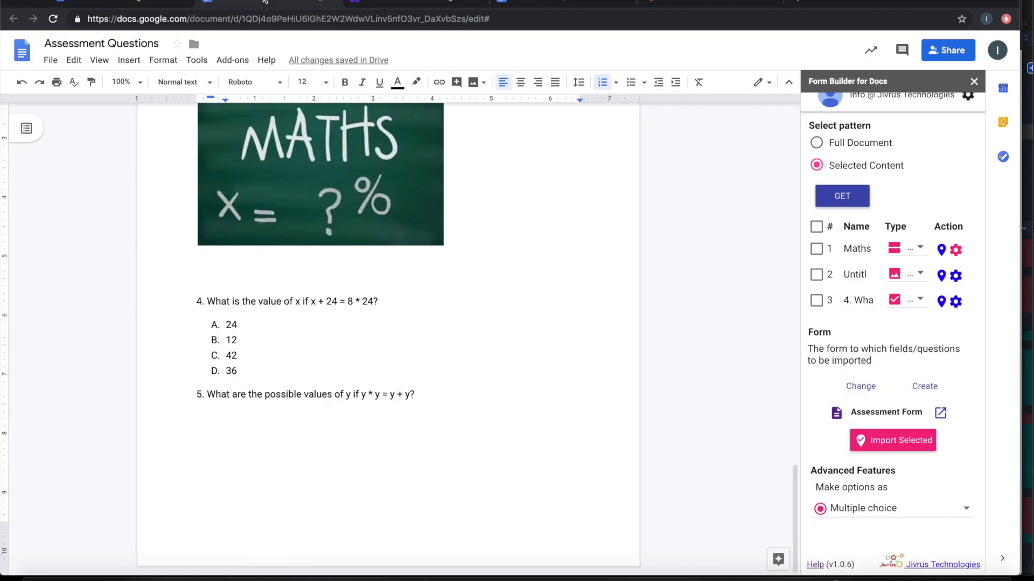
{"action": "left_click", "coordinate": [263, 3]}
Save row 3's setup and import only question 4 into the Assessment Form as six-option checkboxes
{"action": "left_click", "coordinate": [954, 303]}
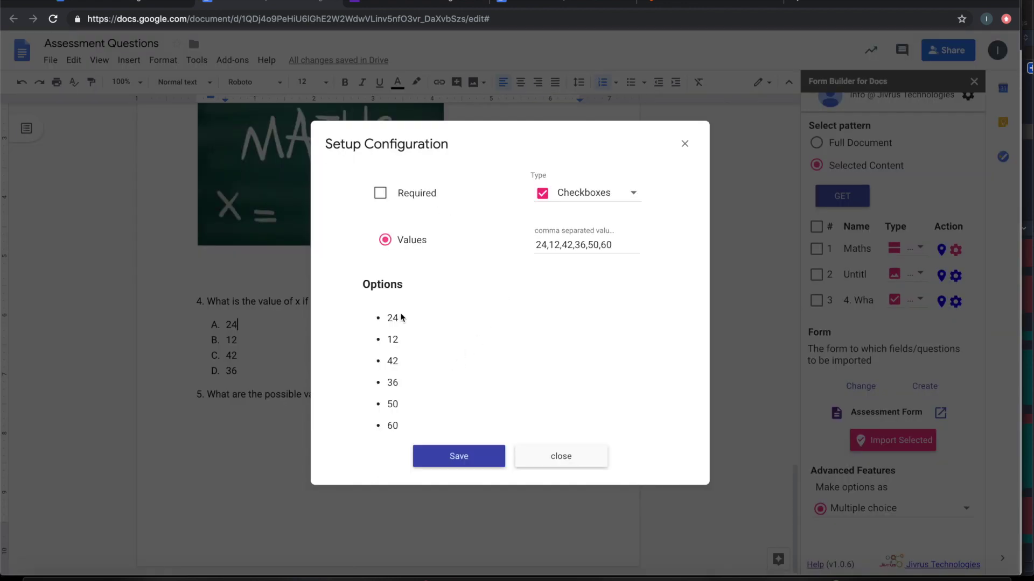
{"action": "left_click", "coordinate": [450, 459]}
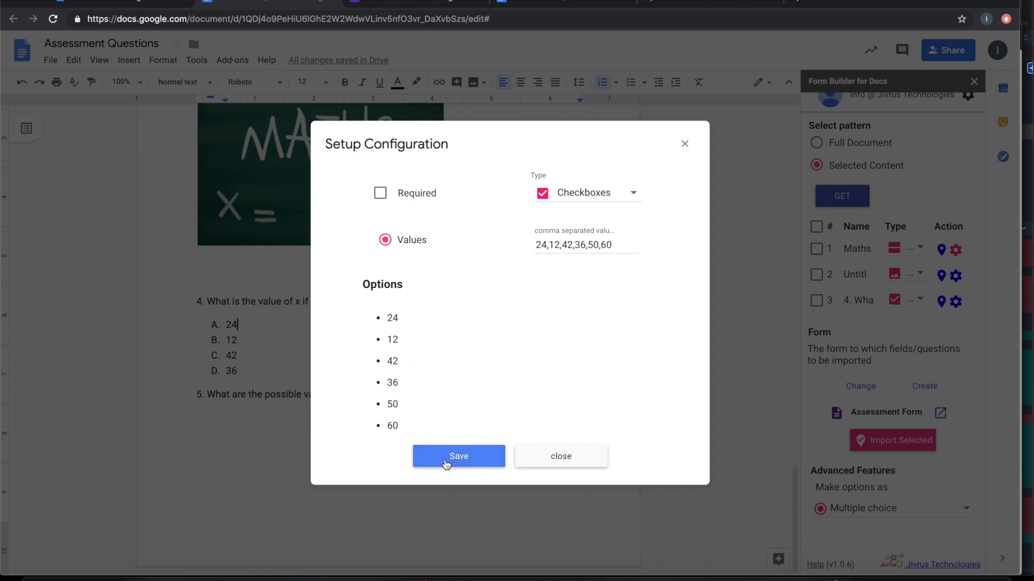
{"action": "left_click", "coordinate": [941, 301]}
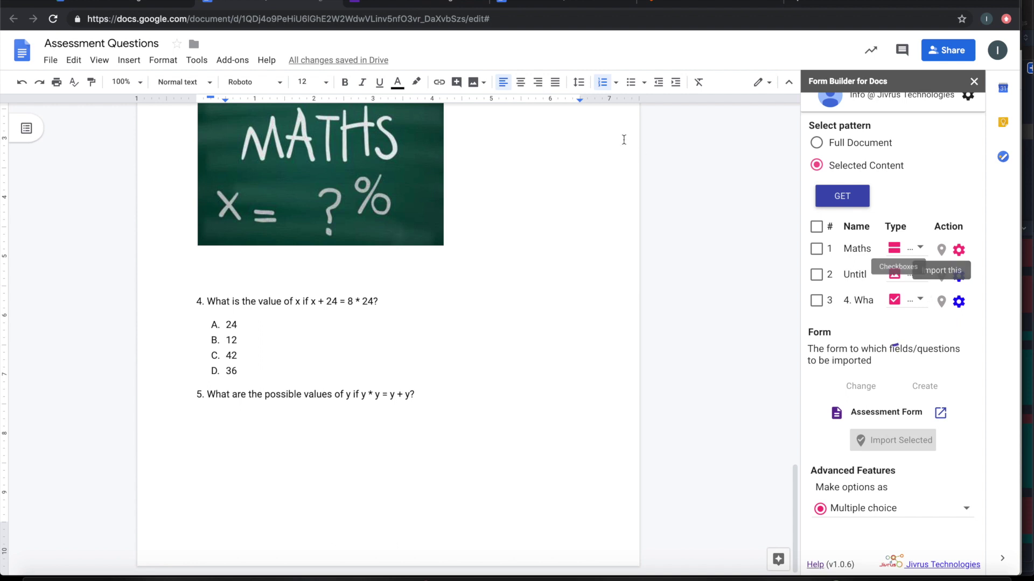
{"action": "left_click", "coordinate": [434, 2]}
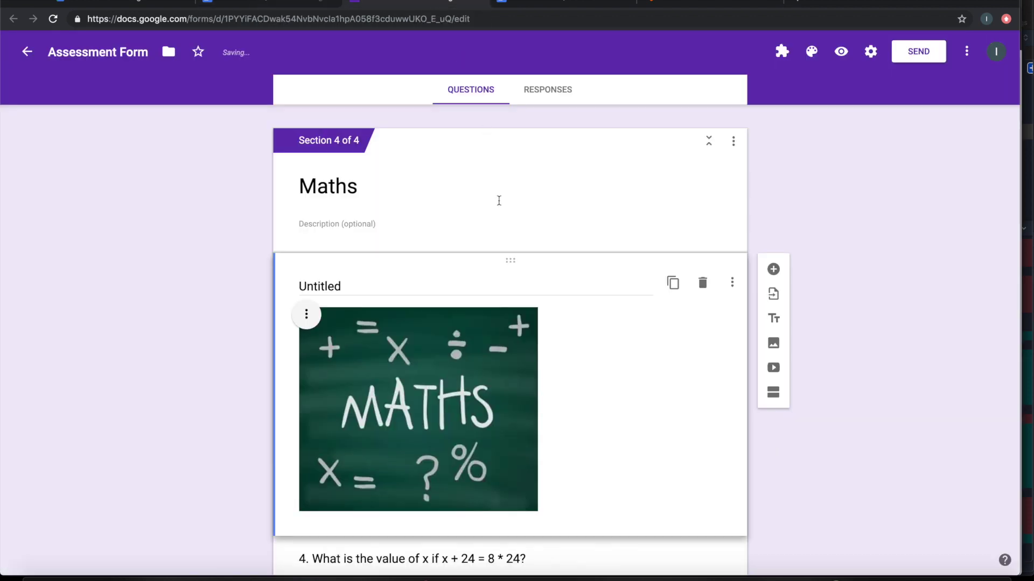
Check that question 4 shows six checkbox options, then go back to the Assessment Questions document
{"action": "scroll", "coordinate": [498, 198], "scroll_direction": "down", "scroll_amount": 4}
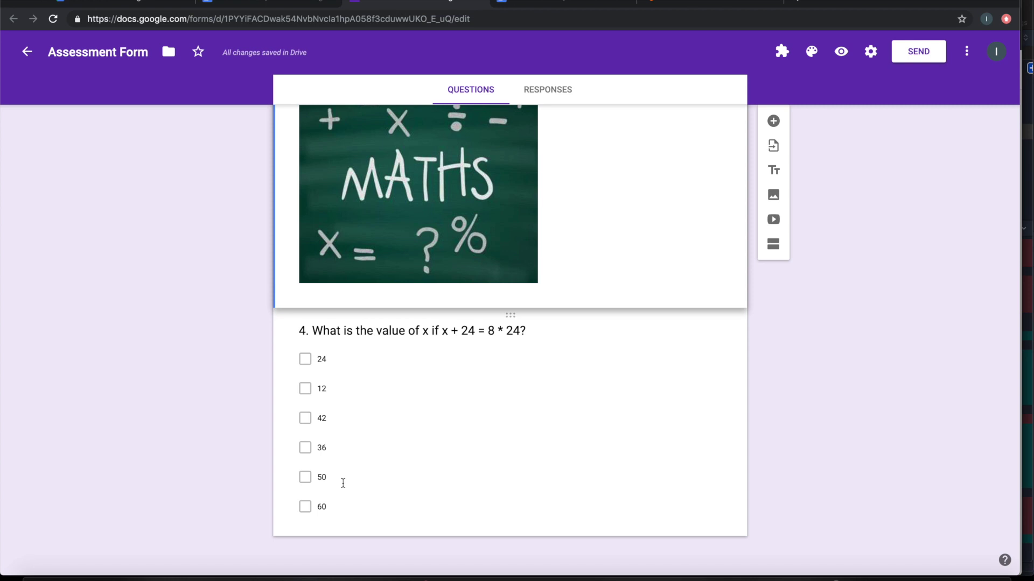
{"action": "key", "text": "ctrl+shift+Tab"}
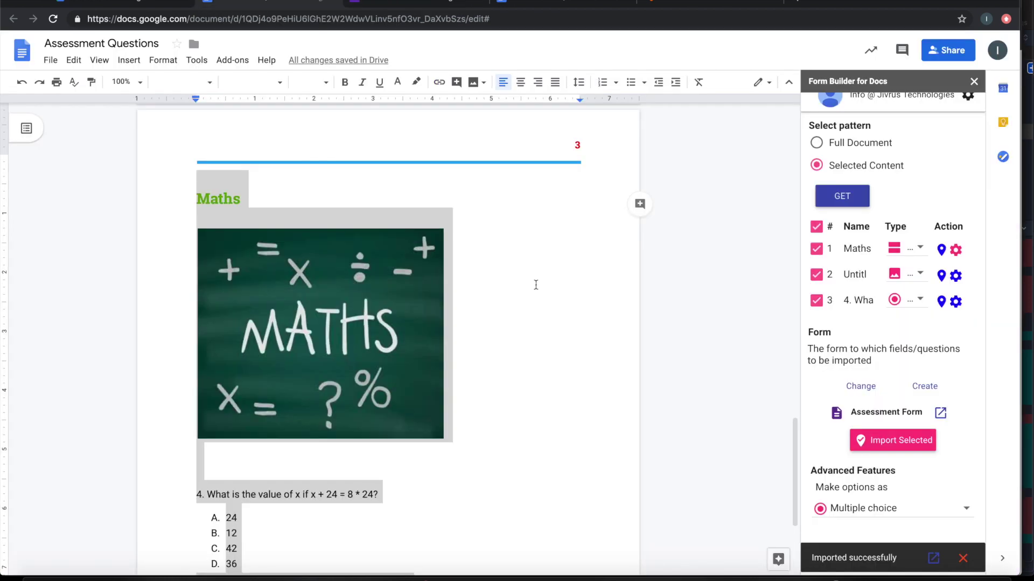